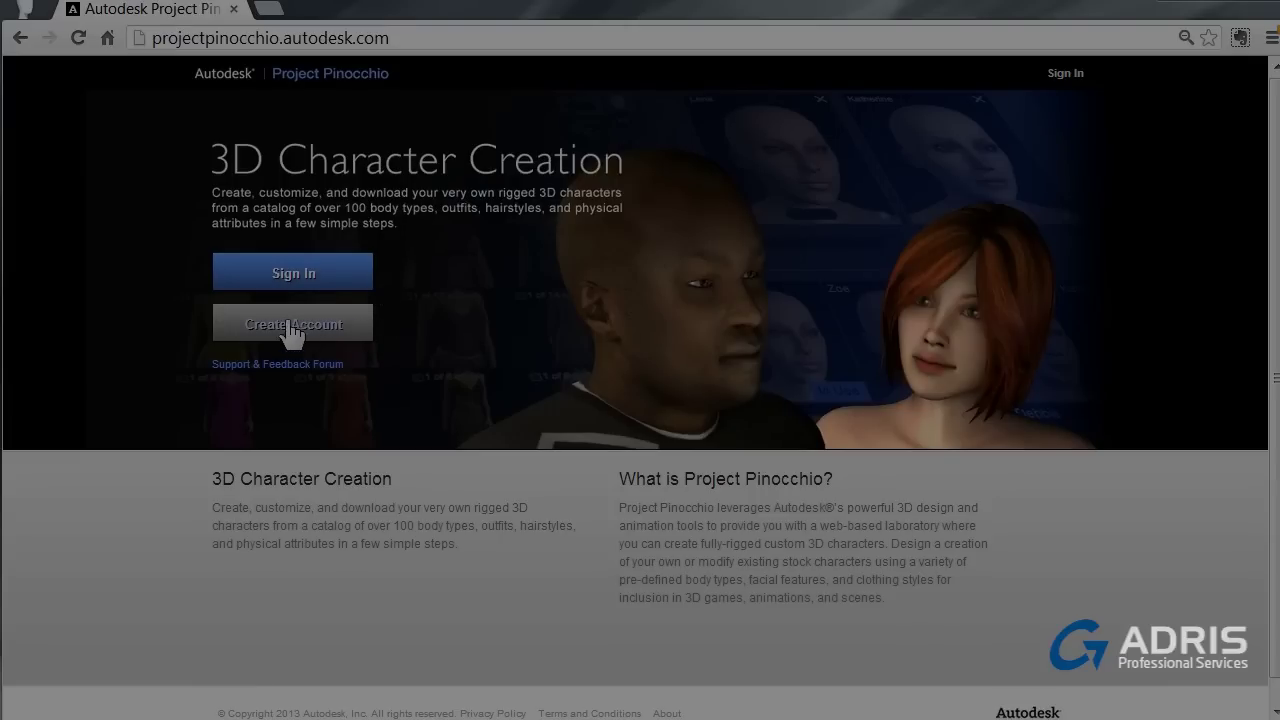
Sign in and start a new character from the first base ancestor, Lena.
click(279, 279)
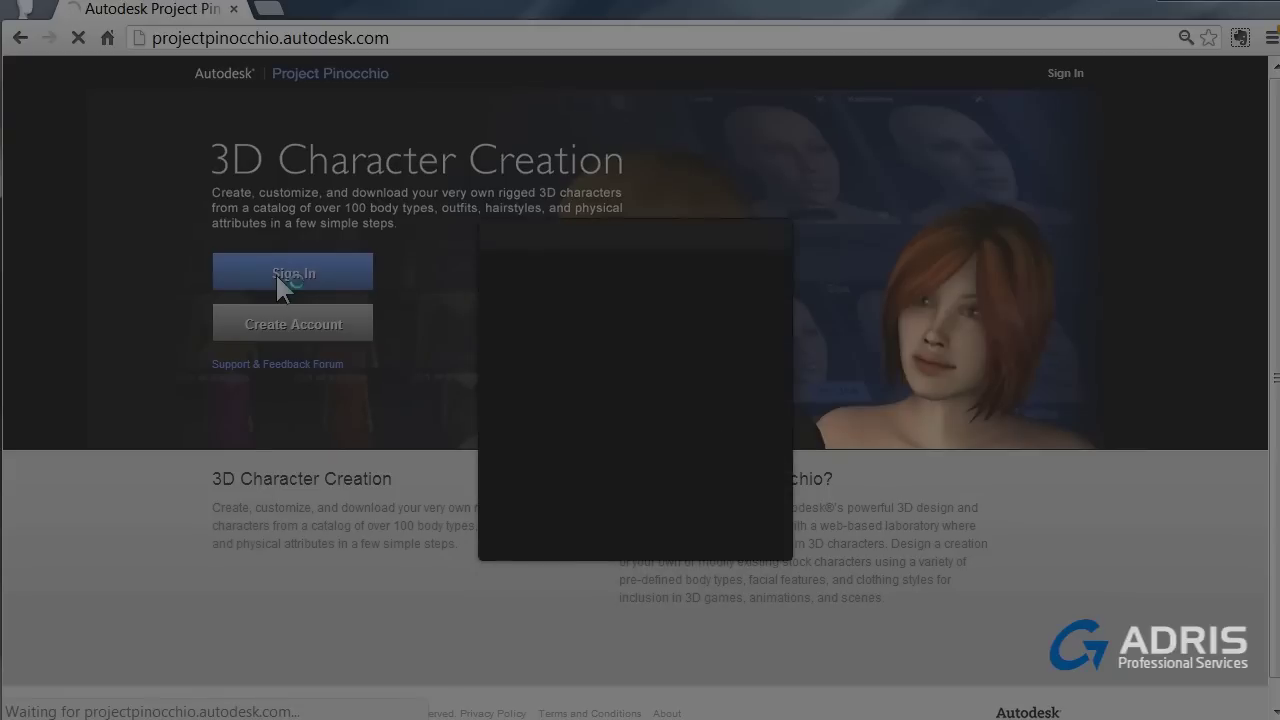
click(728, 487)
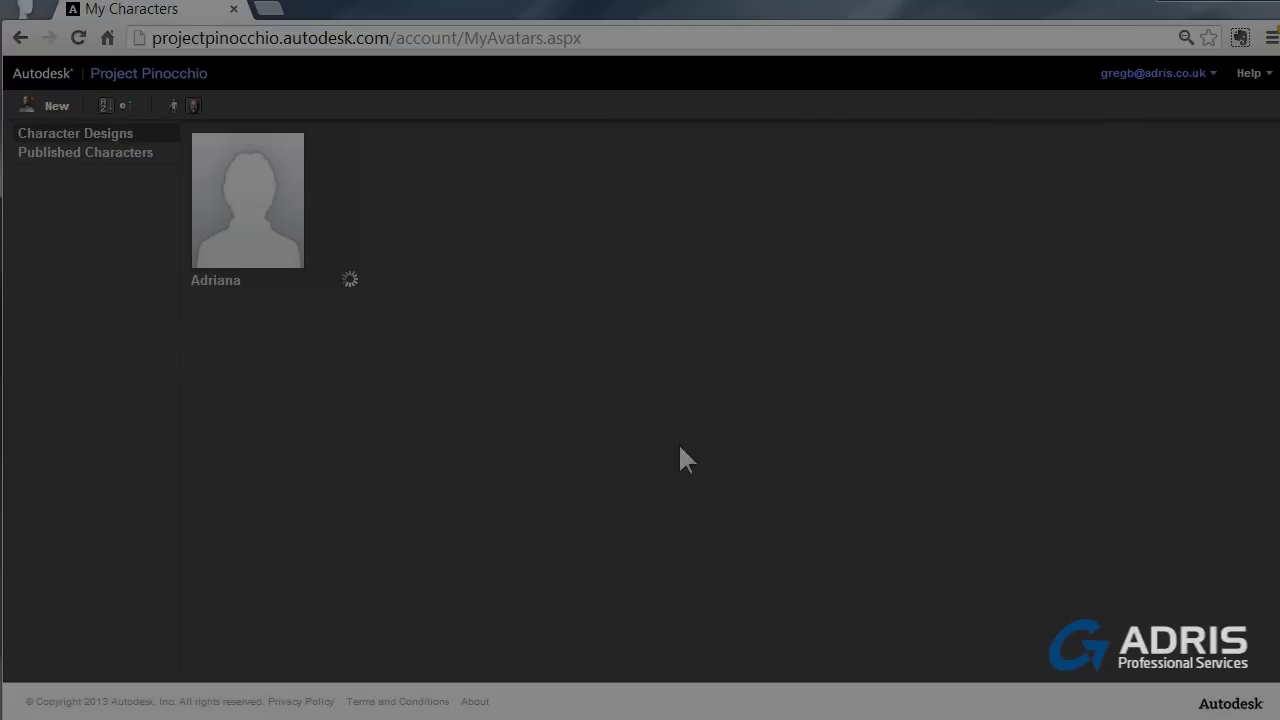
click(55, 112)
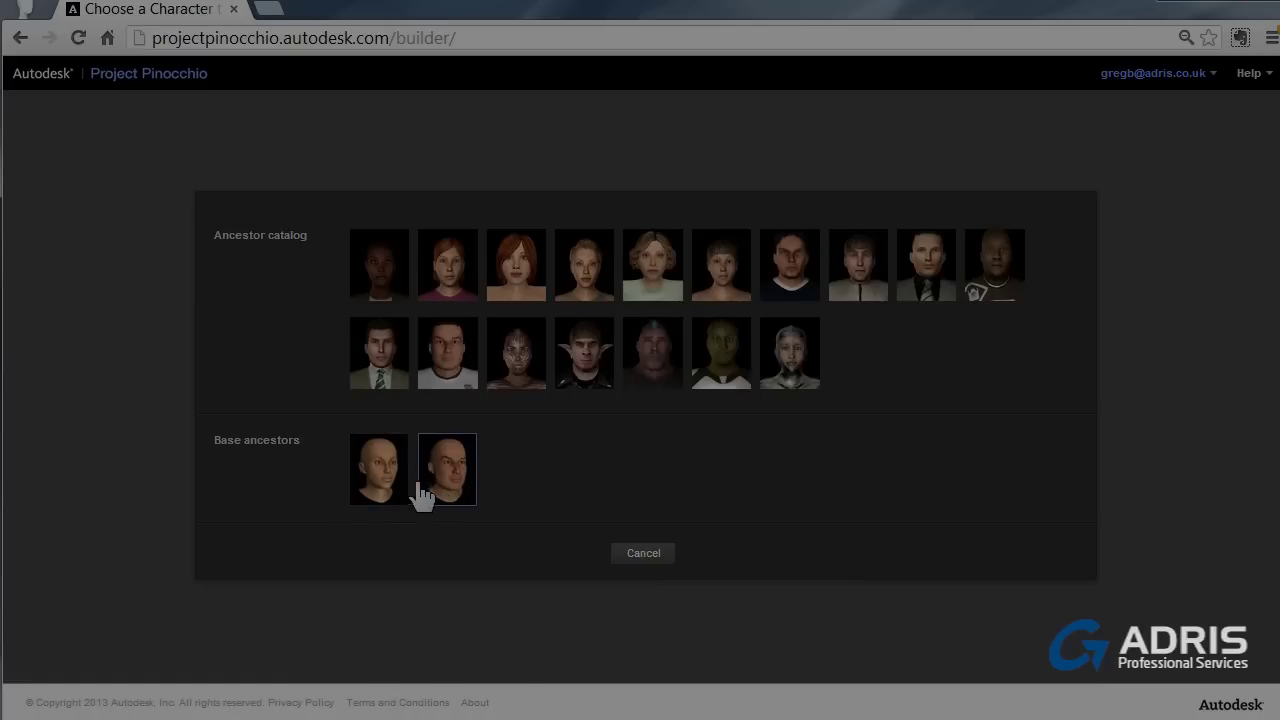
mouse_move(523, 397)
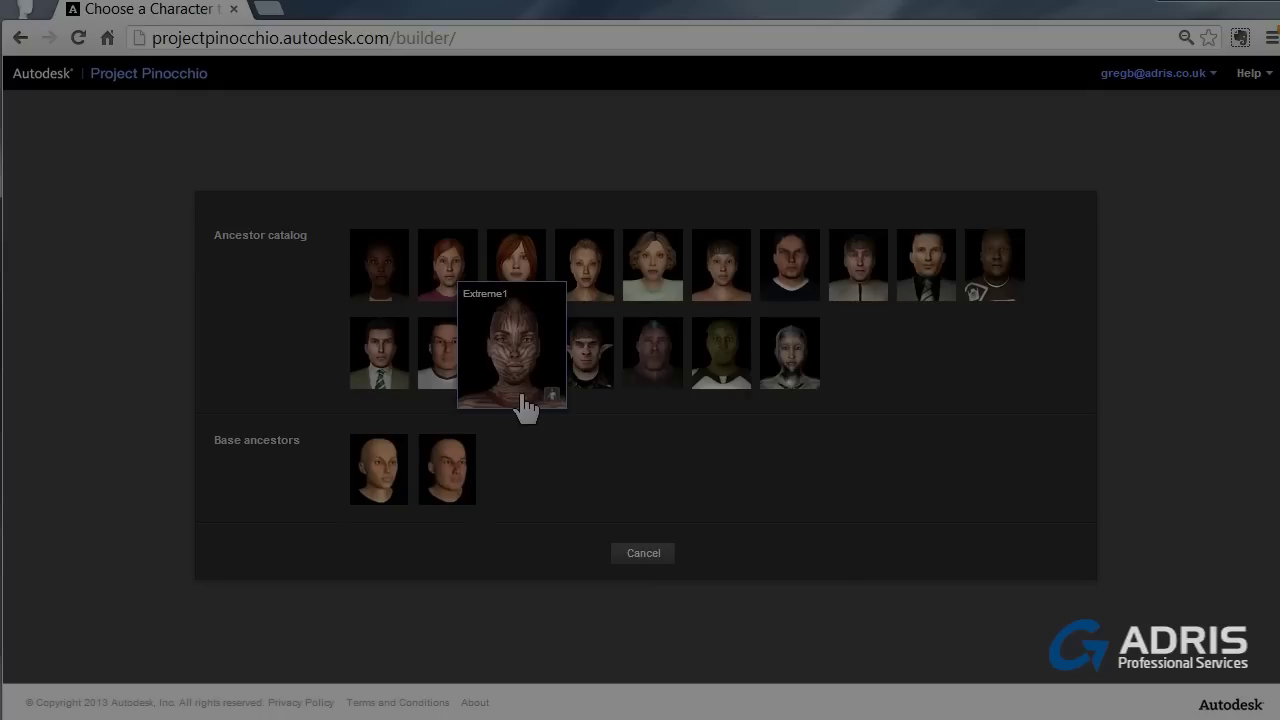
mouse_move(615, 377)
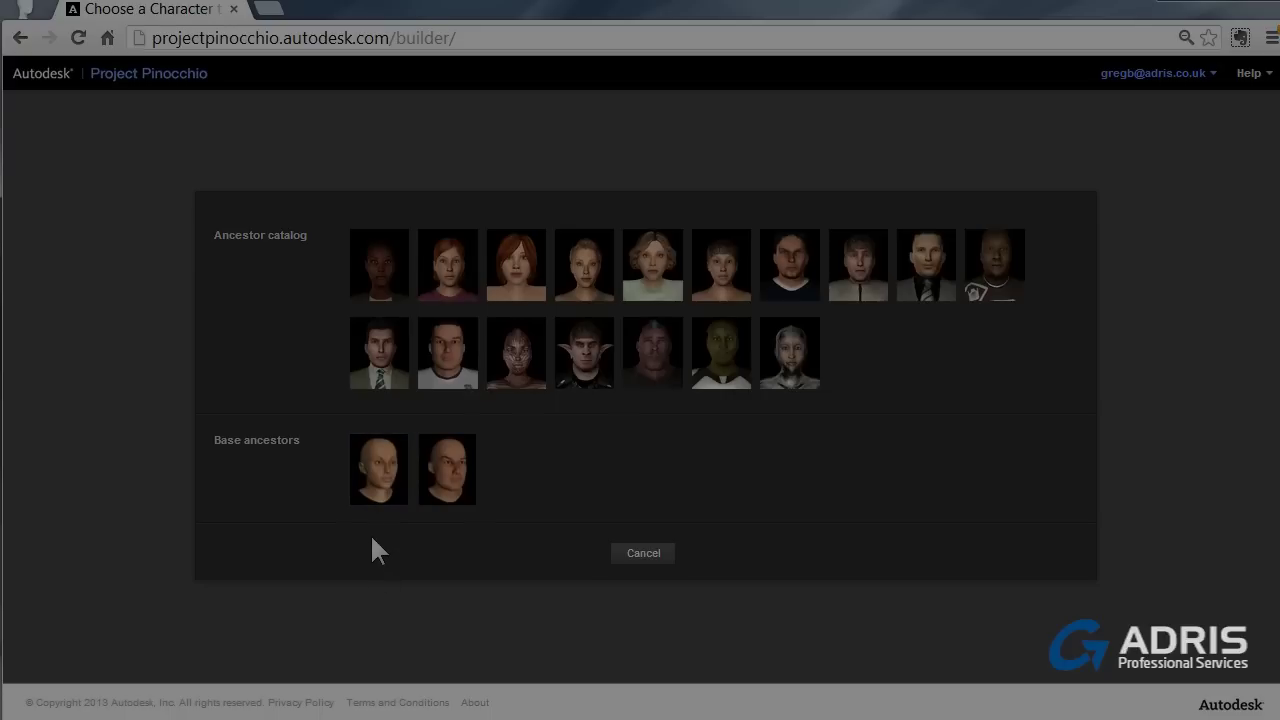
click(379, 483)
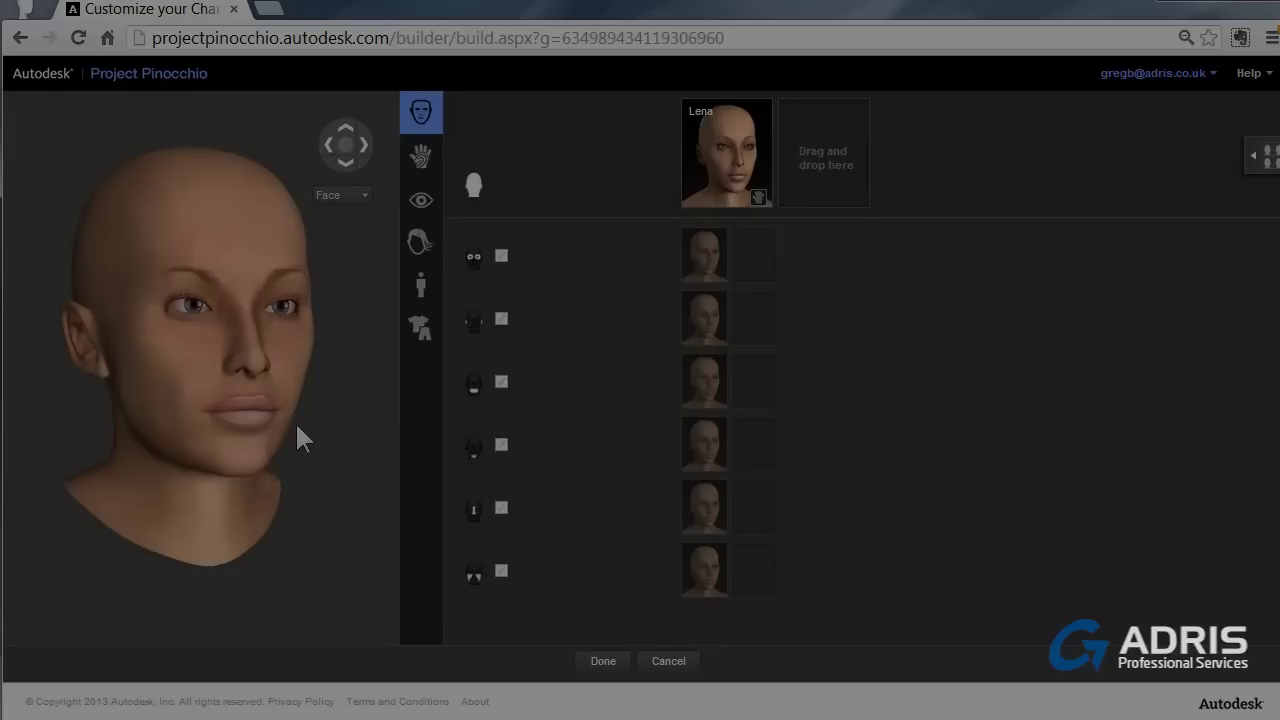
Rotate the bald Lena head between front and three-quarter views to inspect it.
click(330, 146)
click(353, 147)
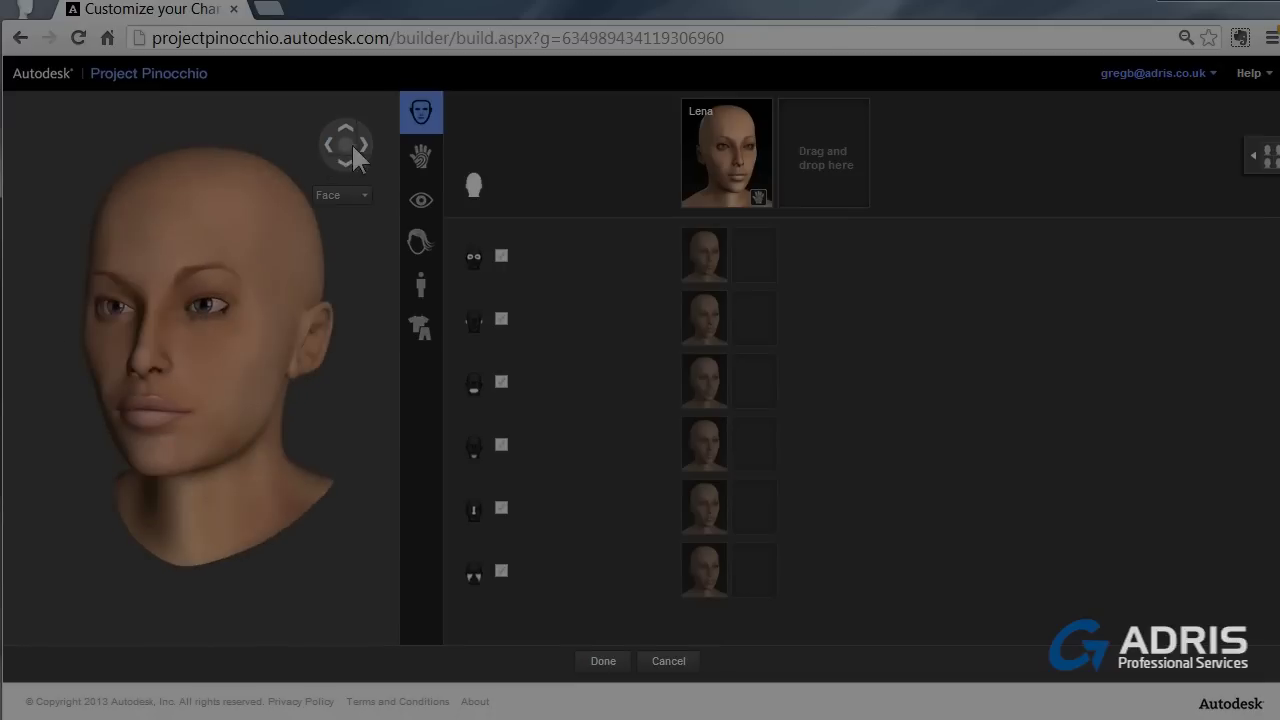
click(364, 152)
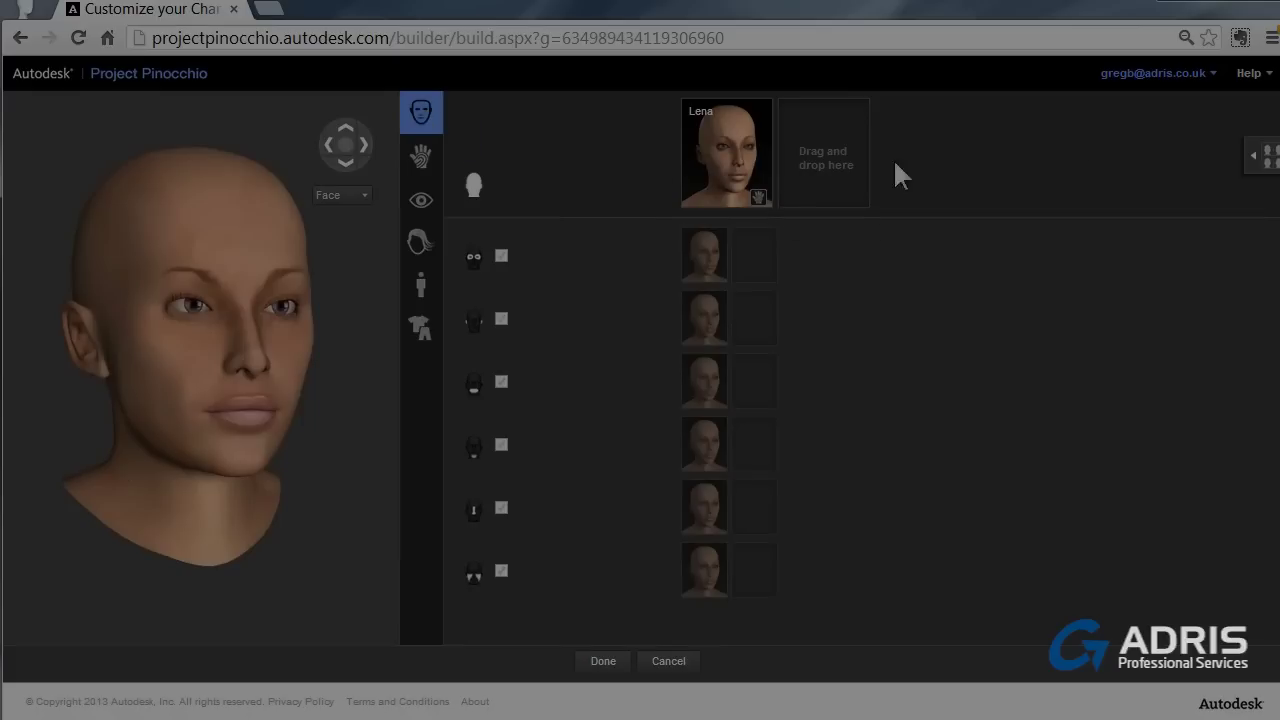
Add the Lily face as a second ancestor and shift the face blend largely toward Lily.
click(1251, 157)
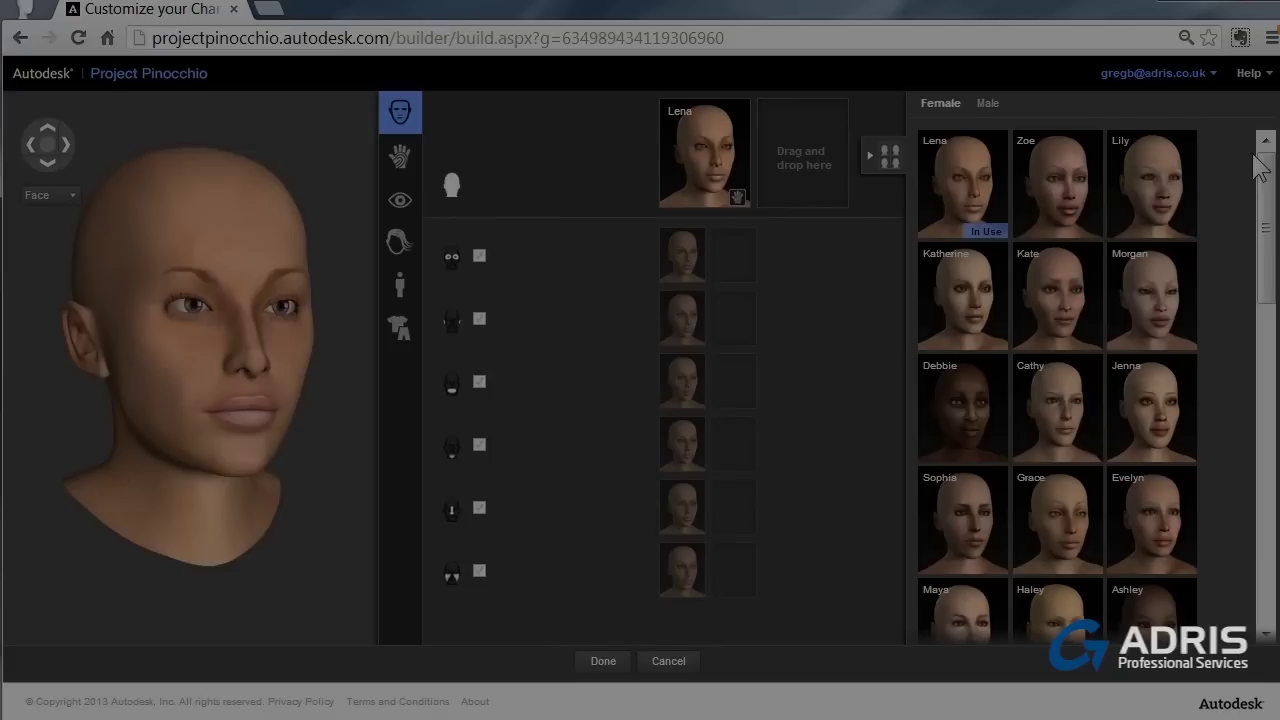
scroll(1268, 248, down, 1)
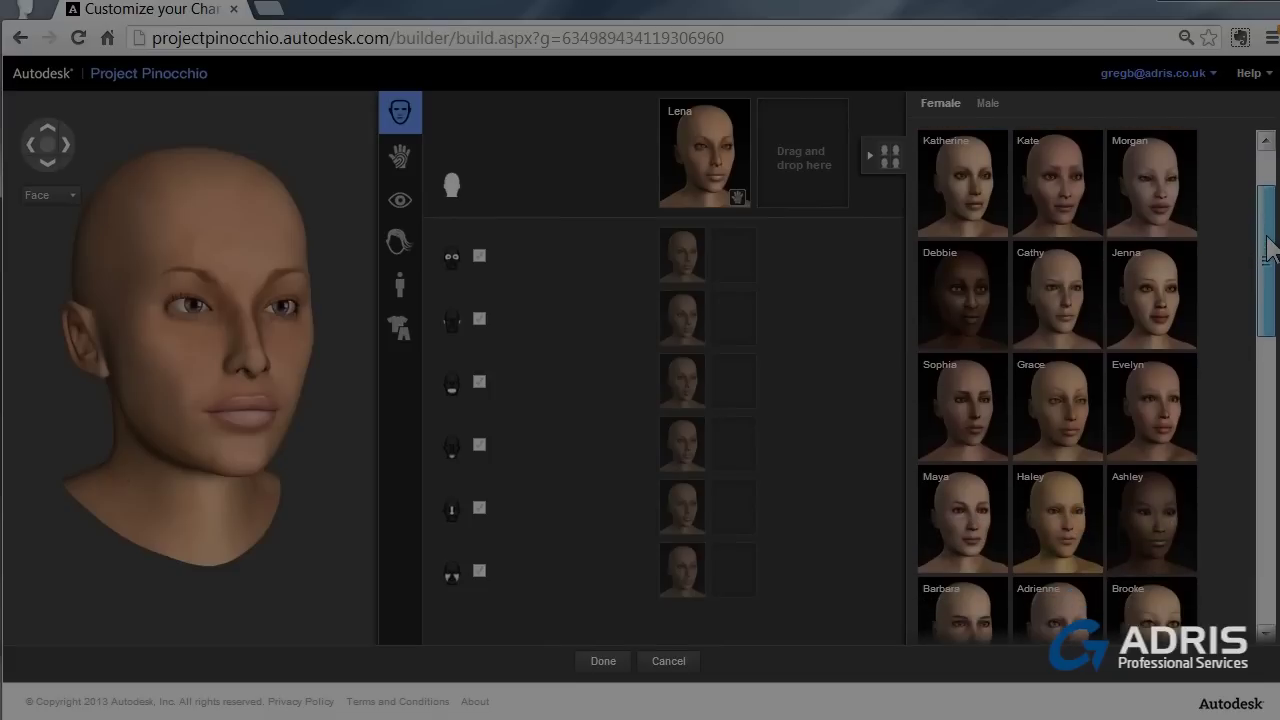
drag(1270, 248, 1270, 165)
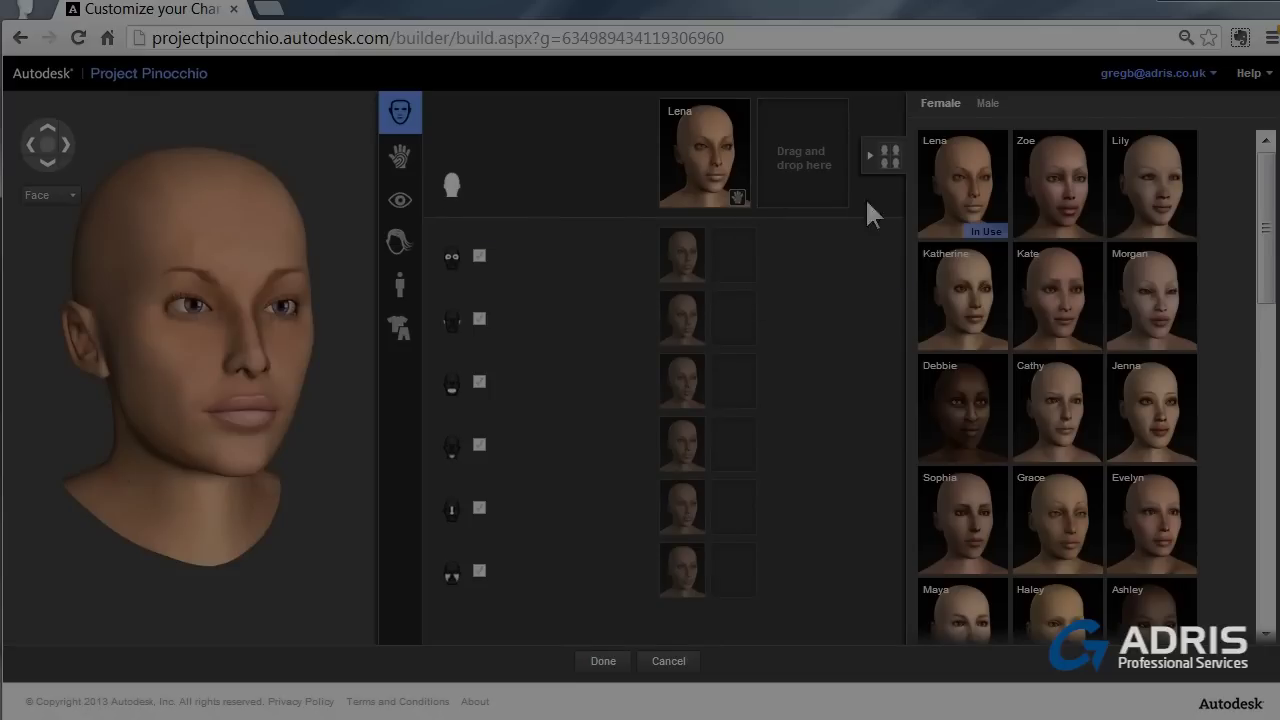
mouse_move(932, 392)
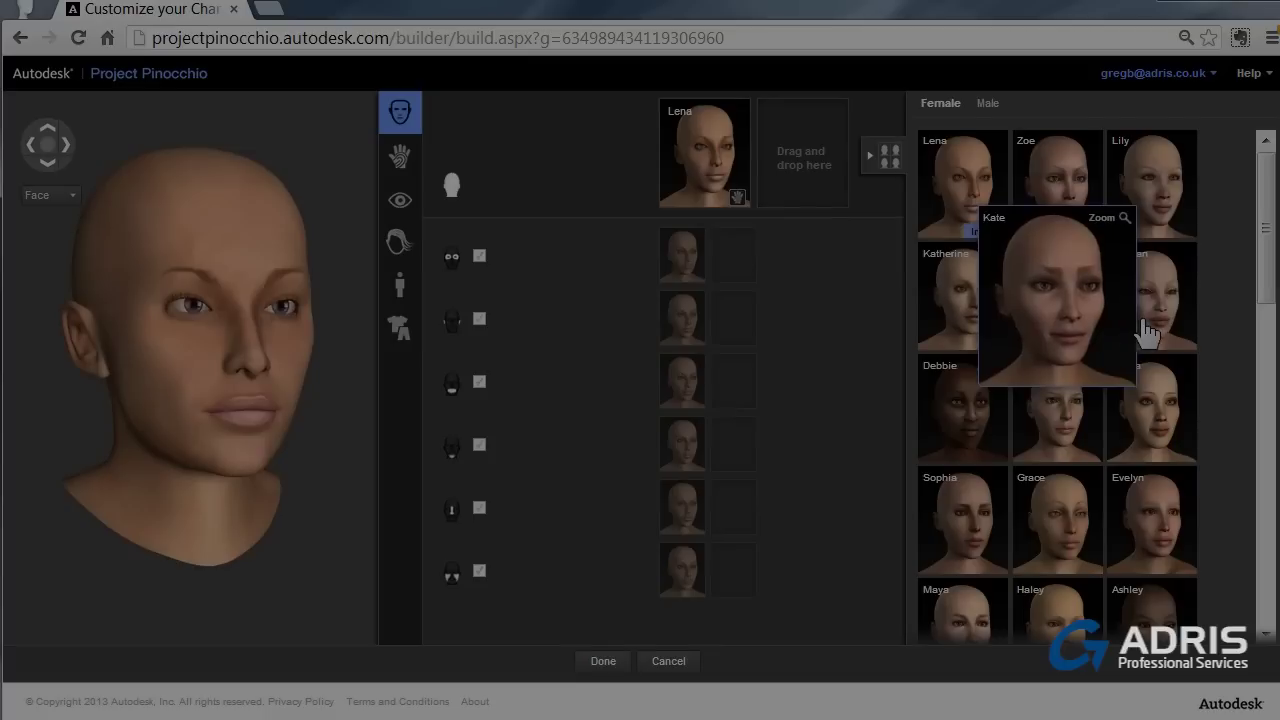
mouse_move(1143, 329)
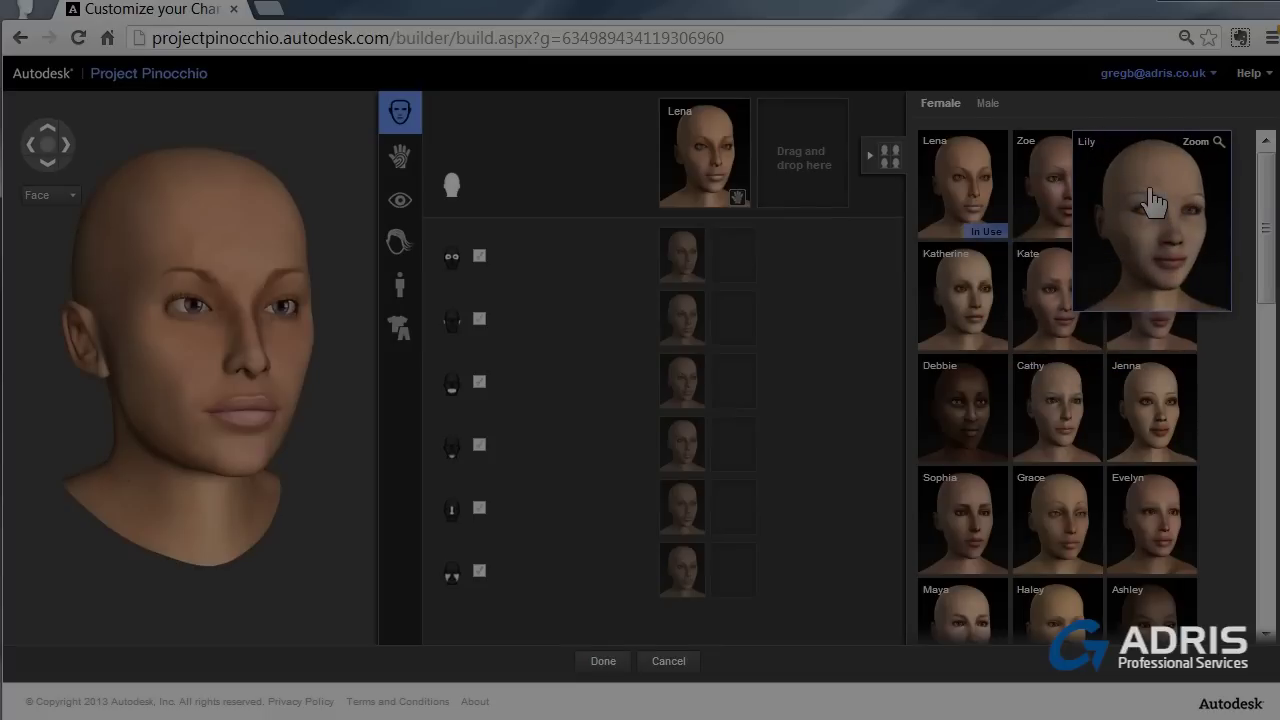
drag(1045, 200, 810, 170)
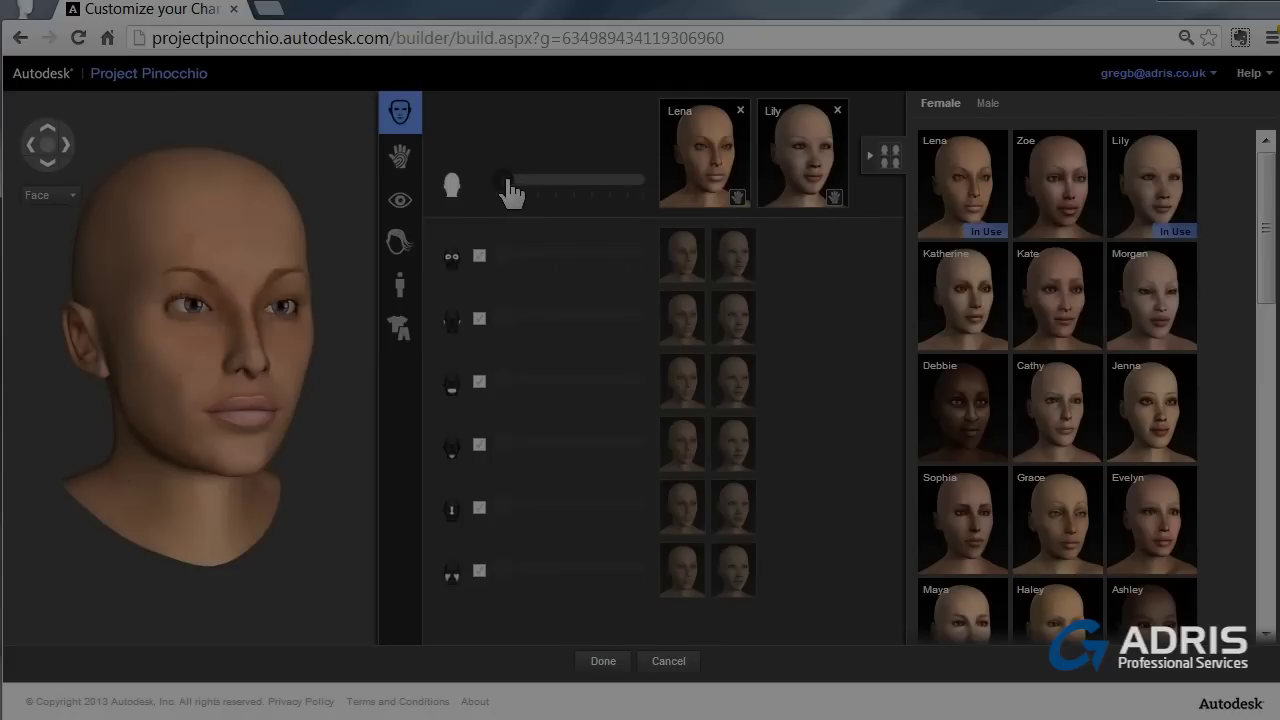
drag(508, 183, 622, 192)
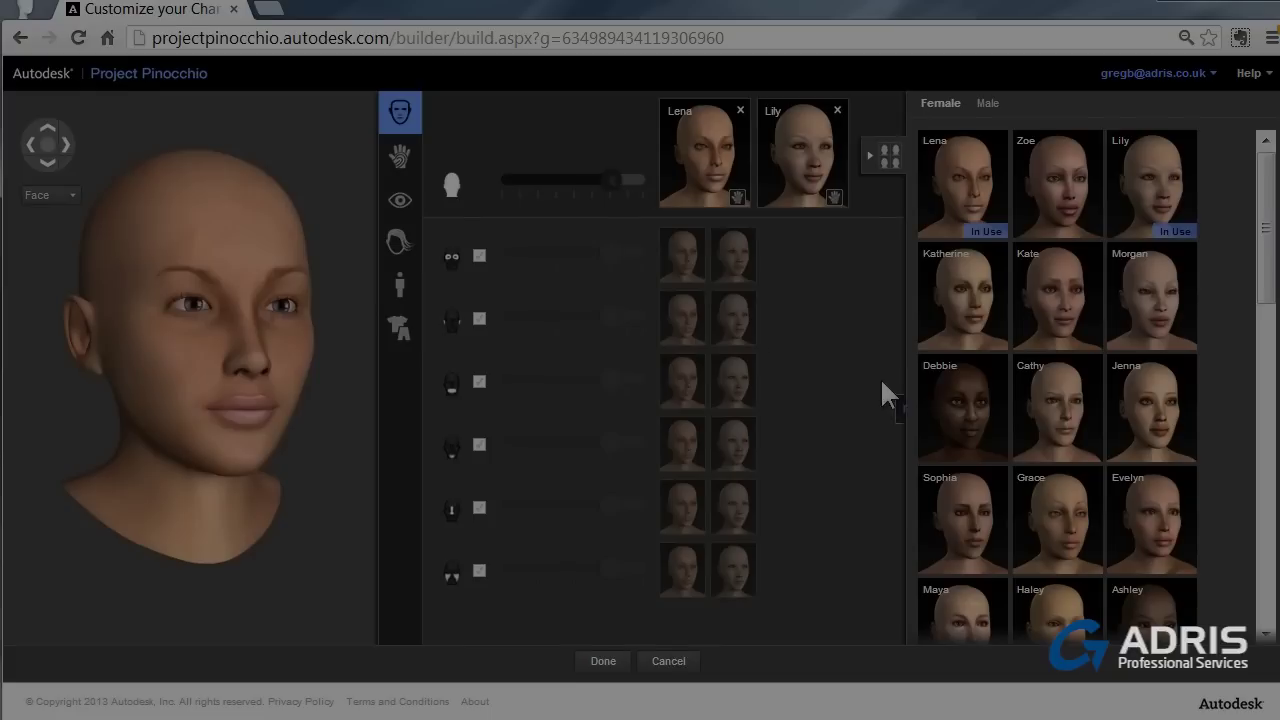
Separate the Eyes region, blend it with Makayla, and set the mix mostly toward Lena.
click(474, 254)
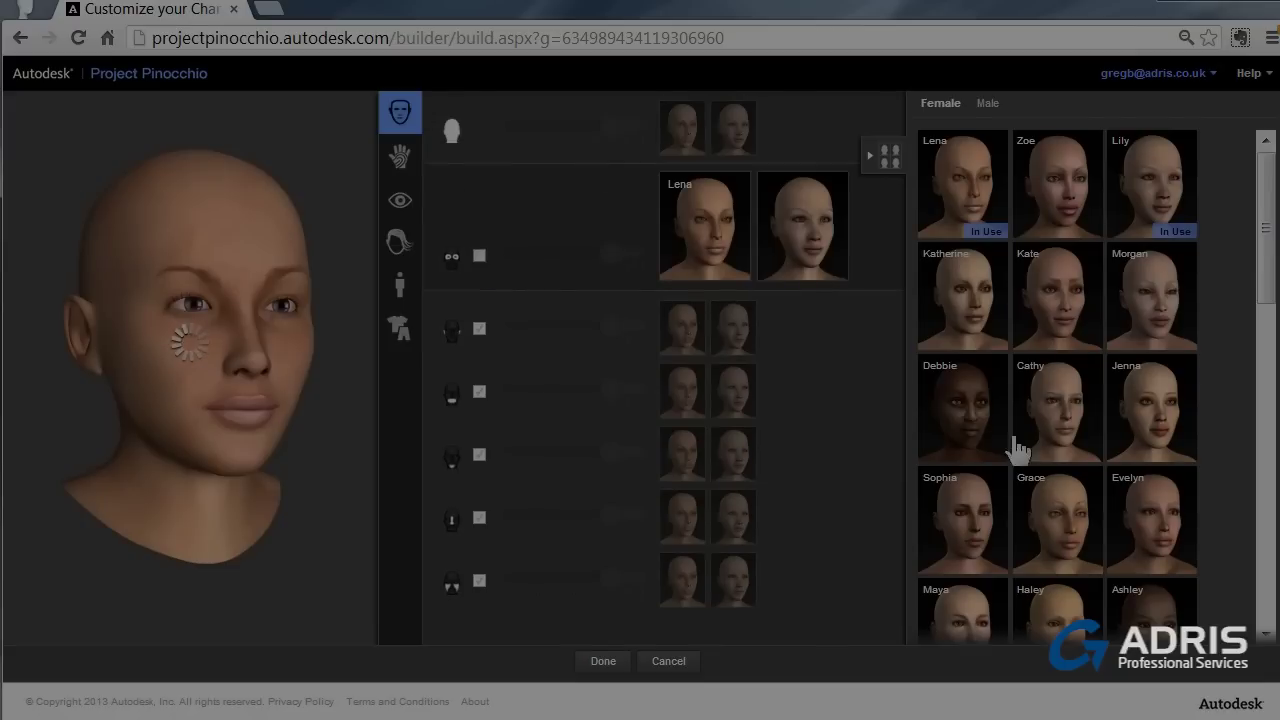
drag(1272, 262, 1268, 435)
mouse_move(1177, 409)
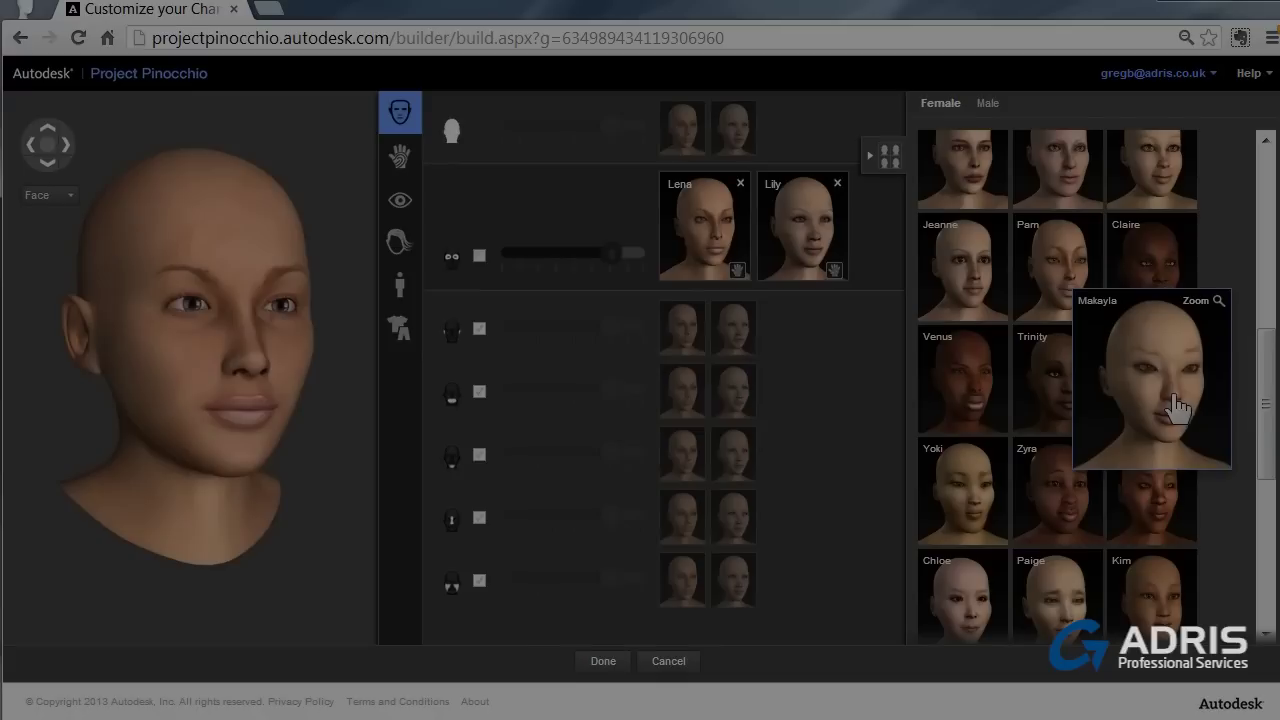
drag(1177, 409, 816, 230)
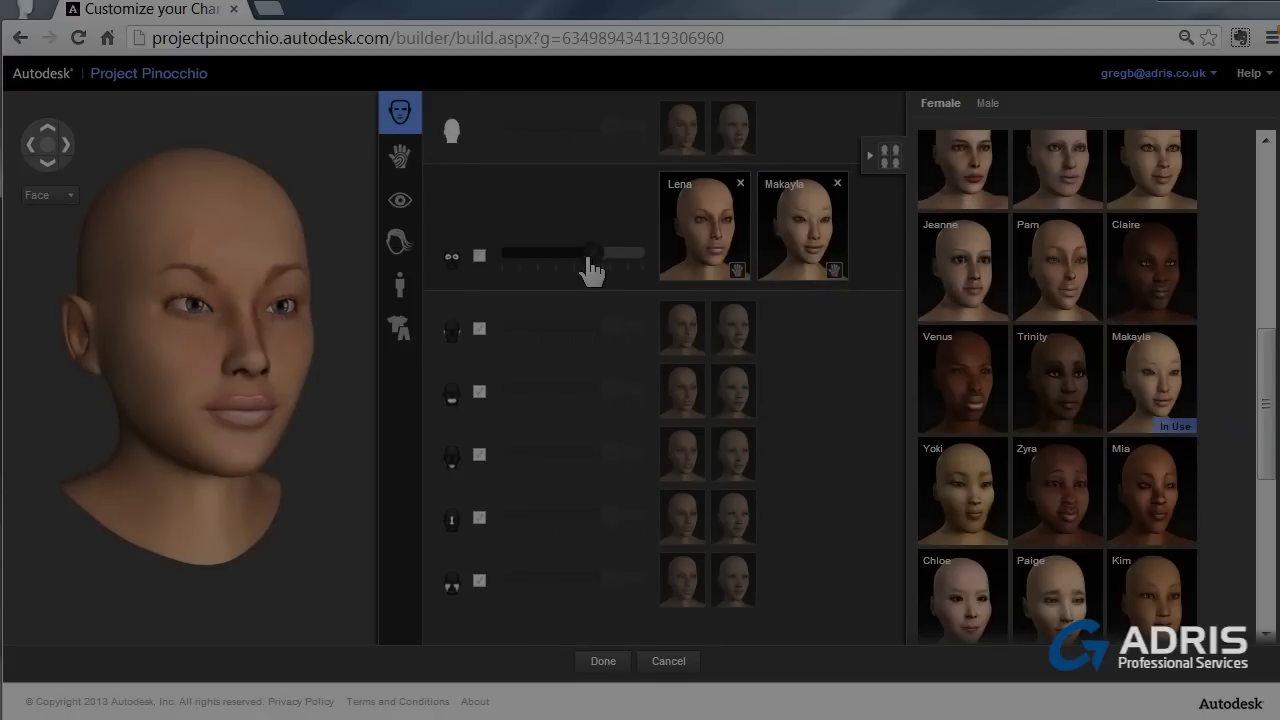
drag(590, 260, 545, 262)
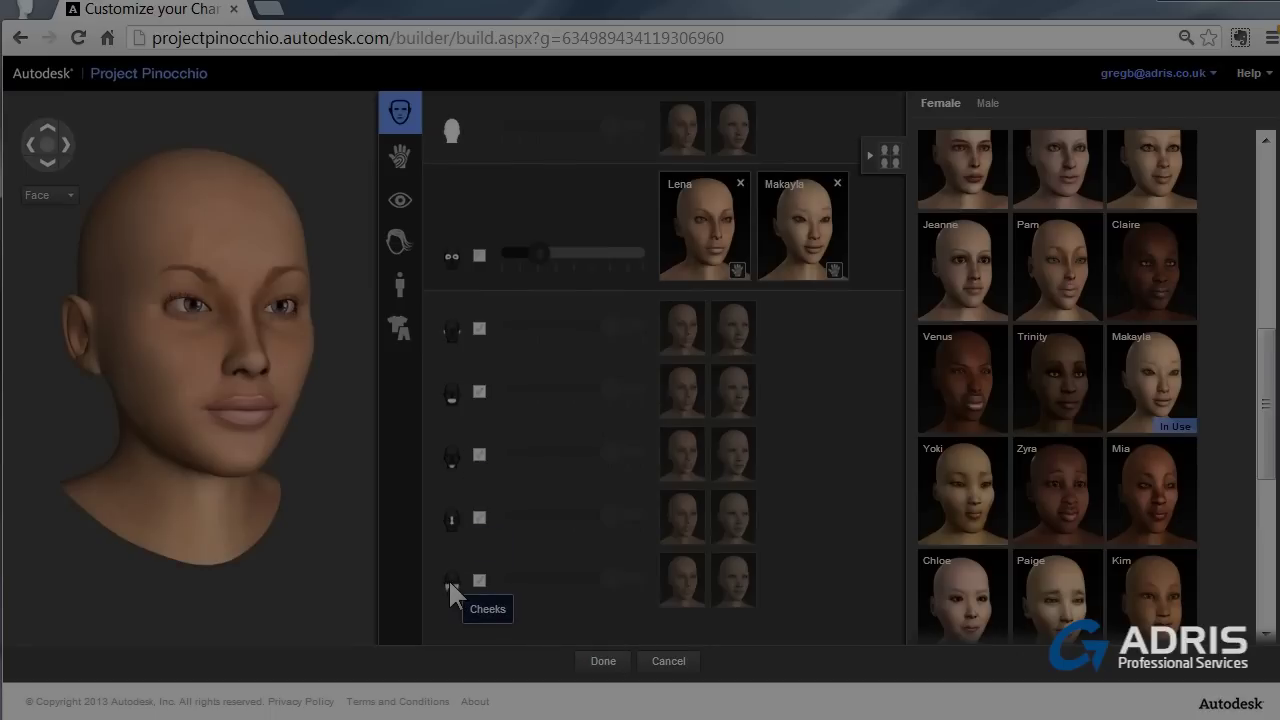
Apply skin variation 3 of 3, with dark eye makeup and red lips.
click(400, 158)
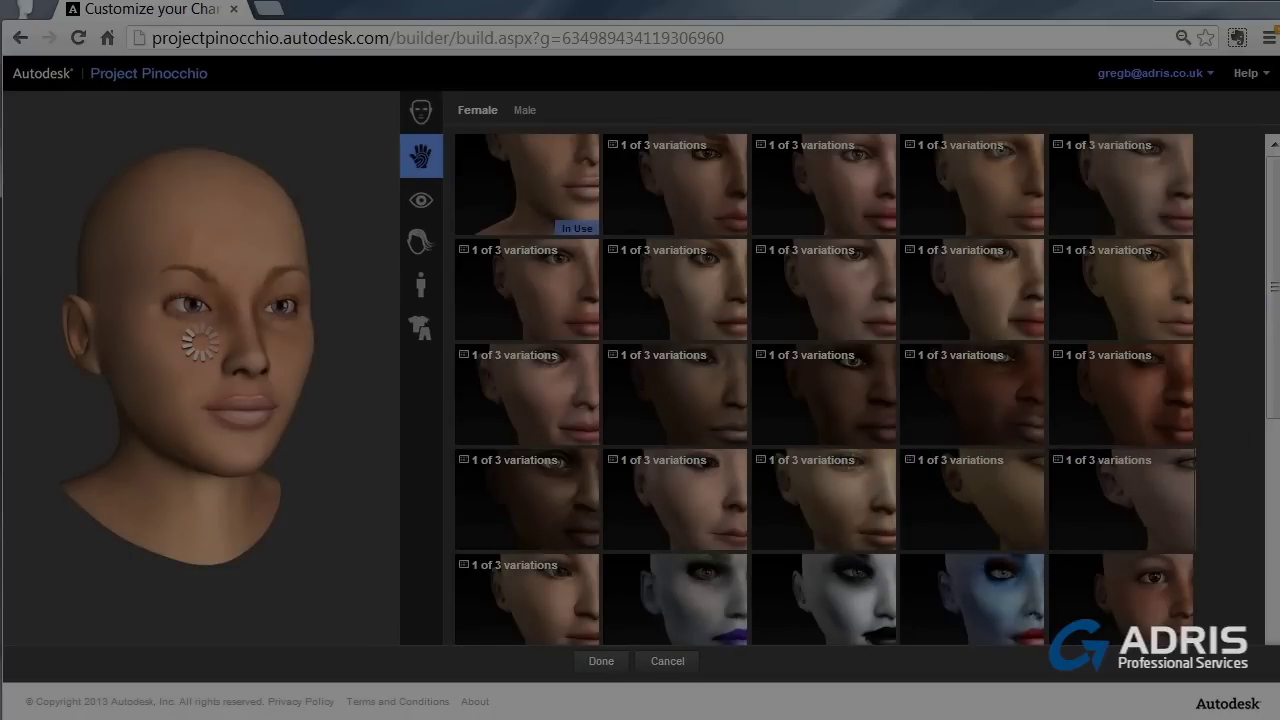
scroll(1273, 400, down, 4)
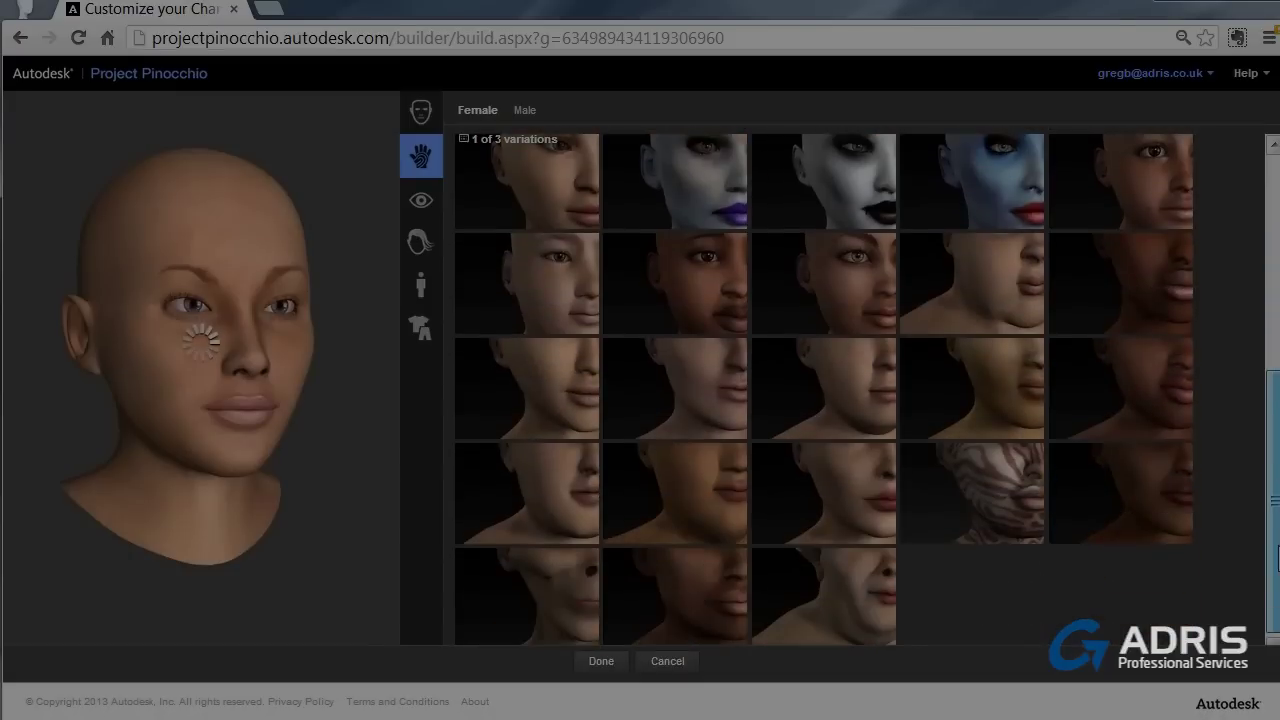
scroll(1000, 400, up, 2)
mouse_move(994, 406)
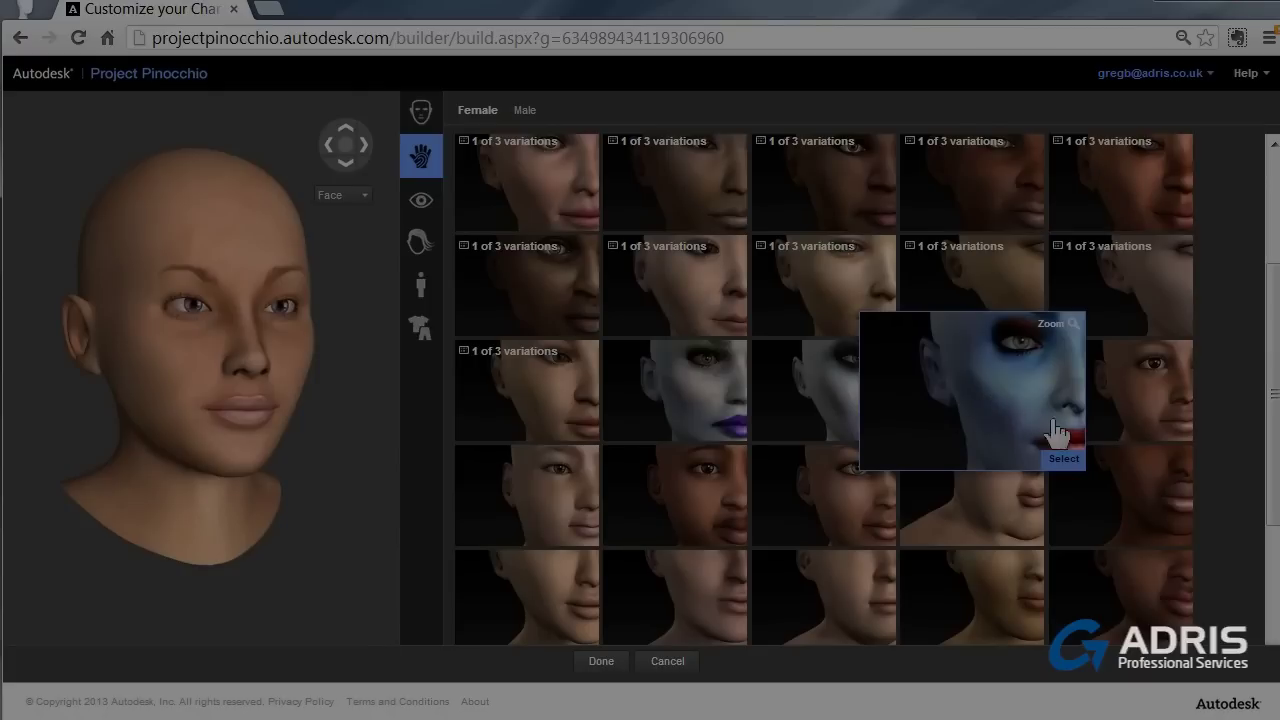
drag(1273, 436, 1277, 516)
scroll(971, 320, up, 3)
mouse_move(971, 320)
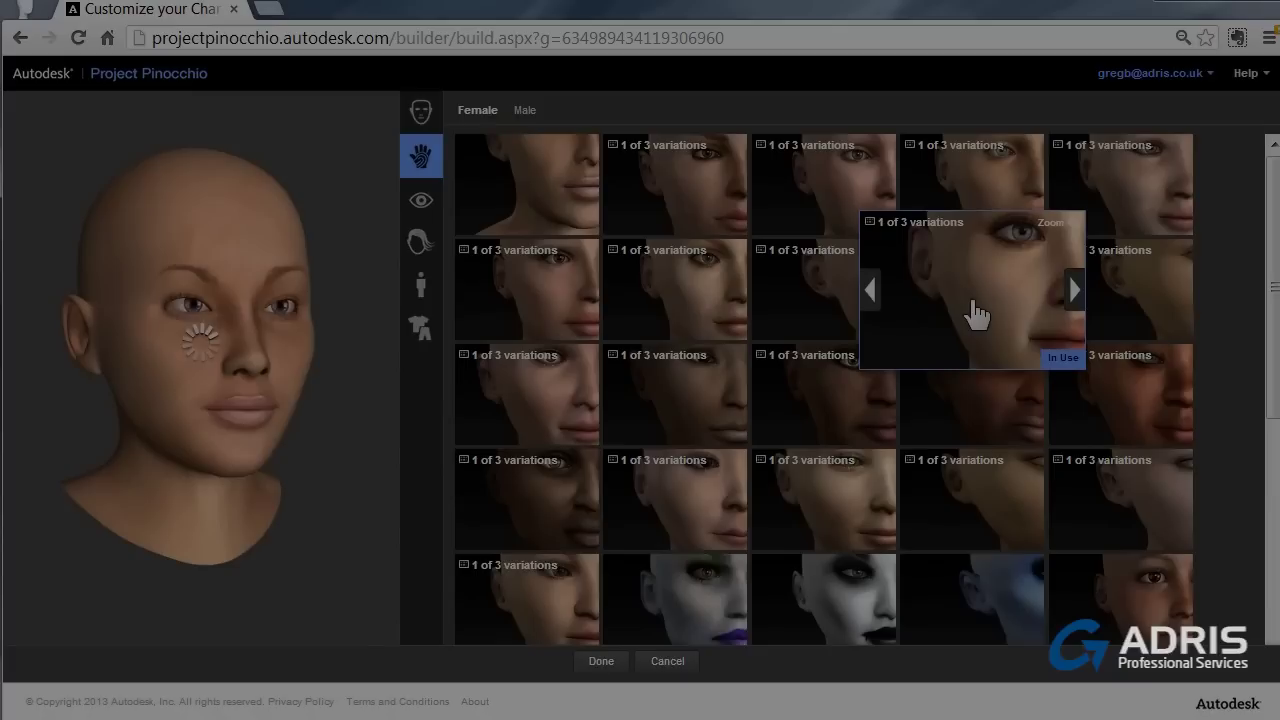
click(1075, 298)
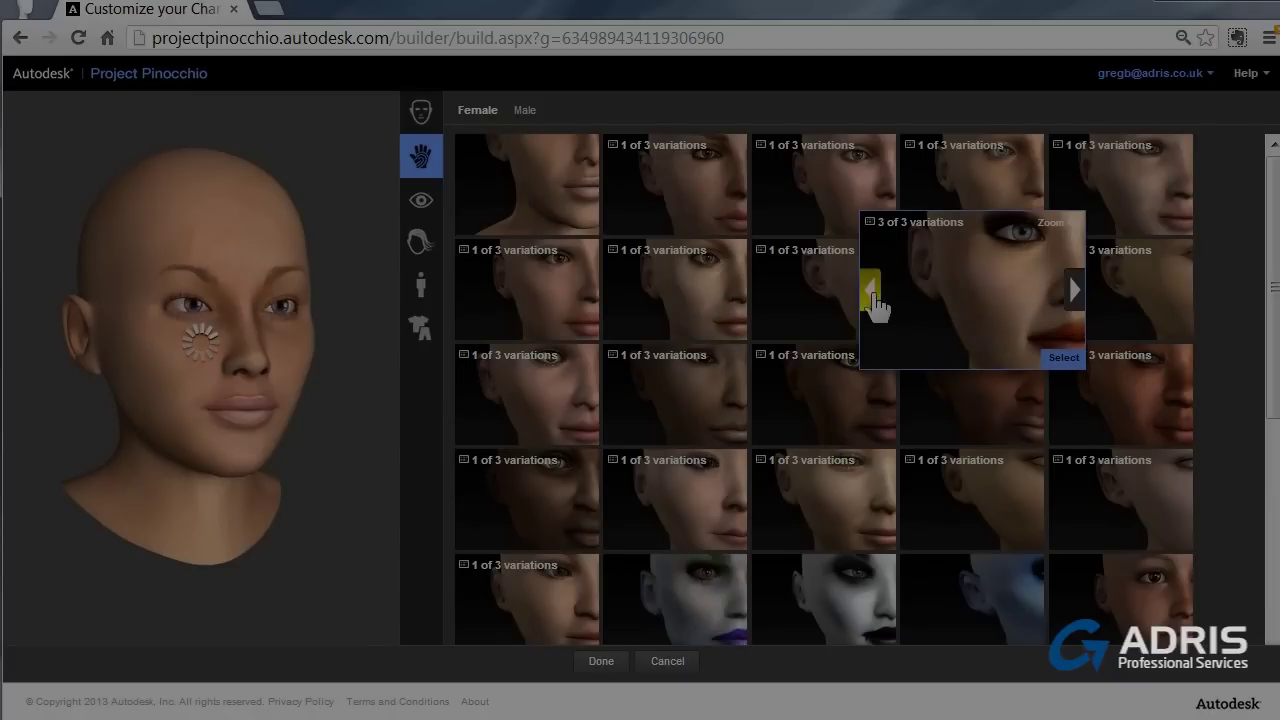
click(1073, 290)
click(1025, 315)
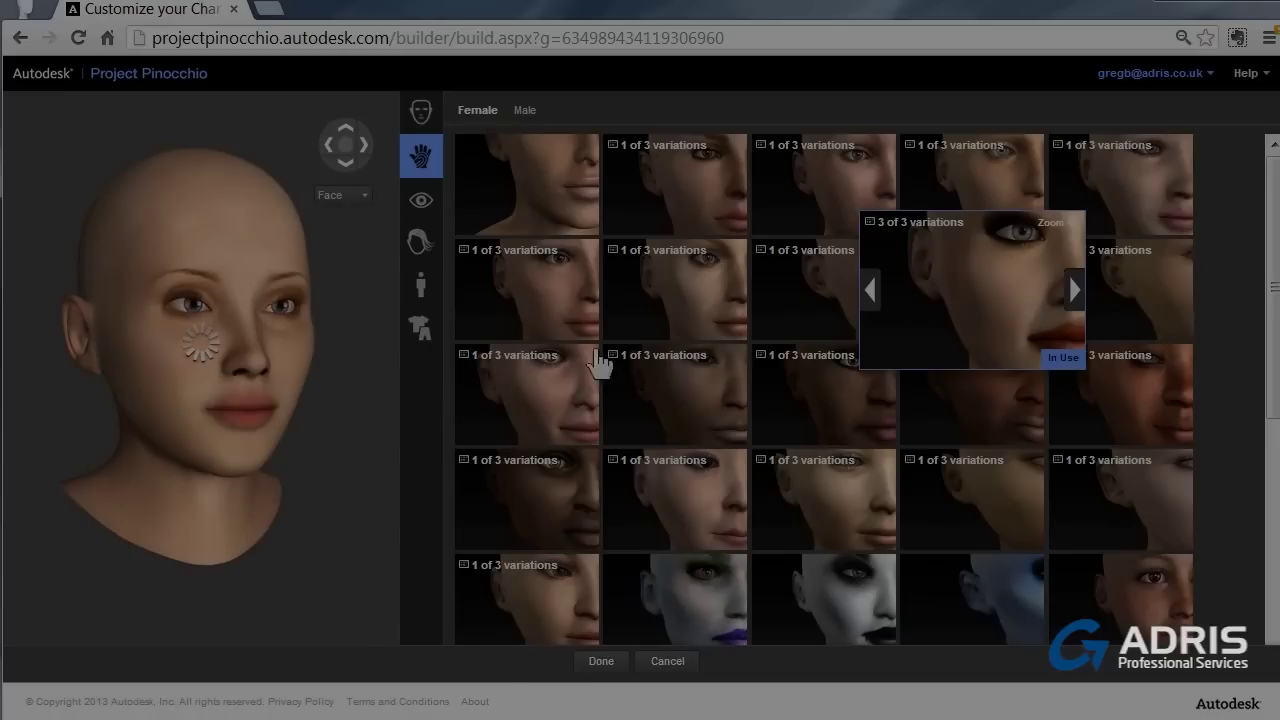
click(421, 210)
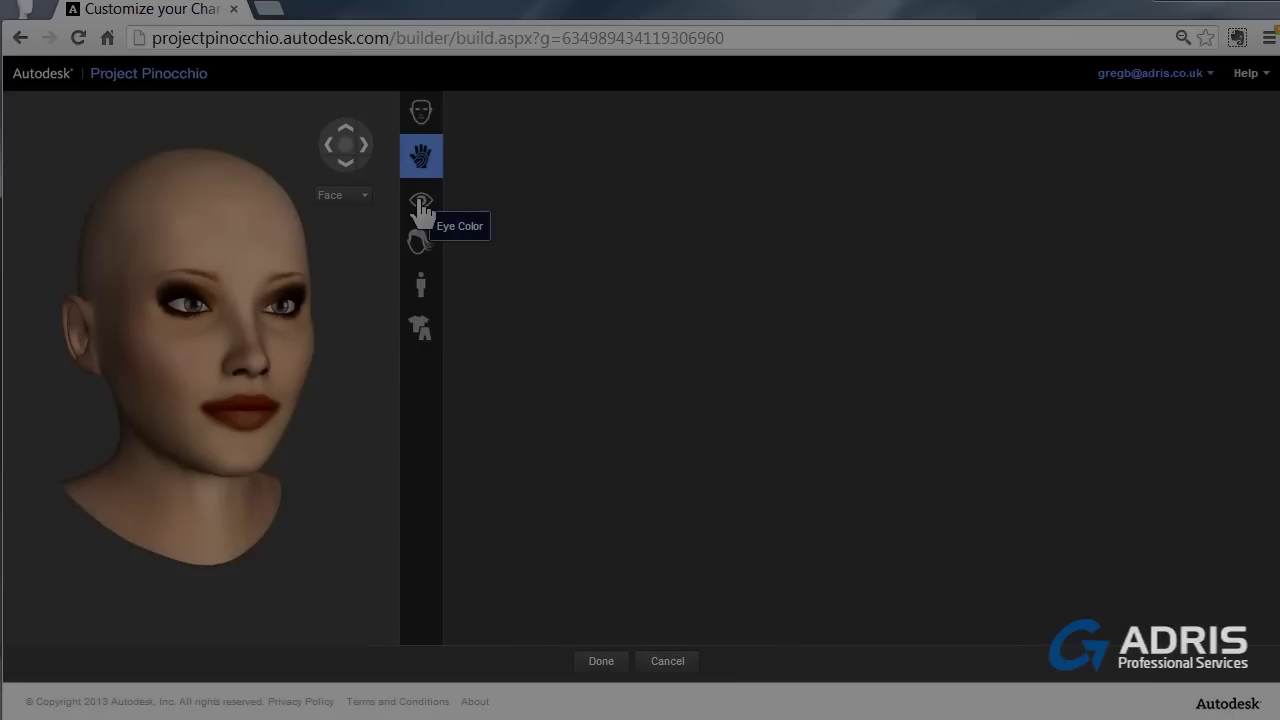
Give the eyes a green iris colour and switch the viewer focus from Face to Eyes.
click(421, 205)
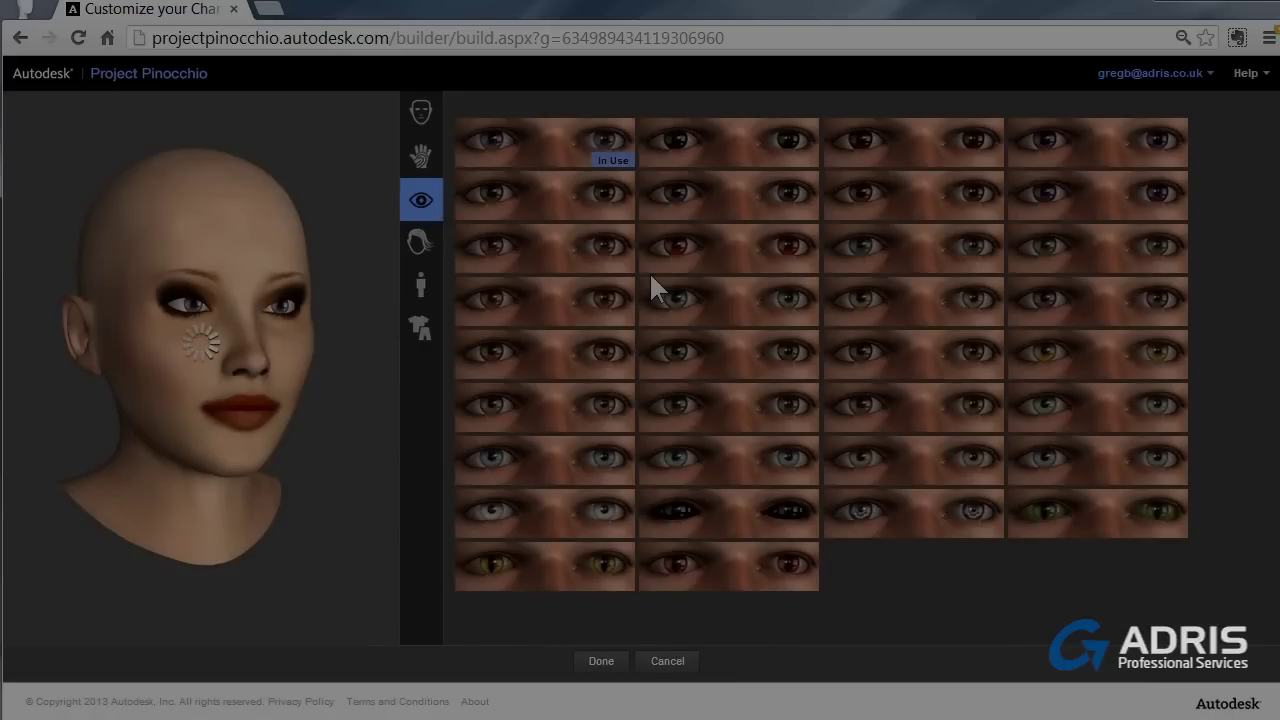
click(676, 368)
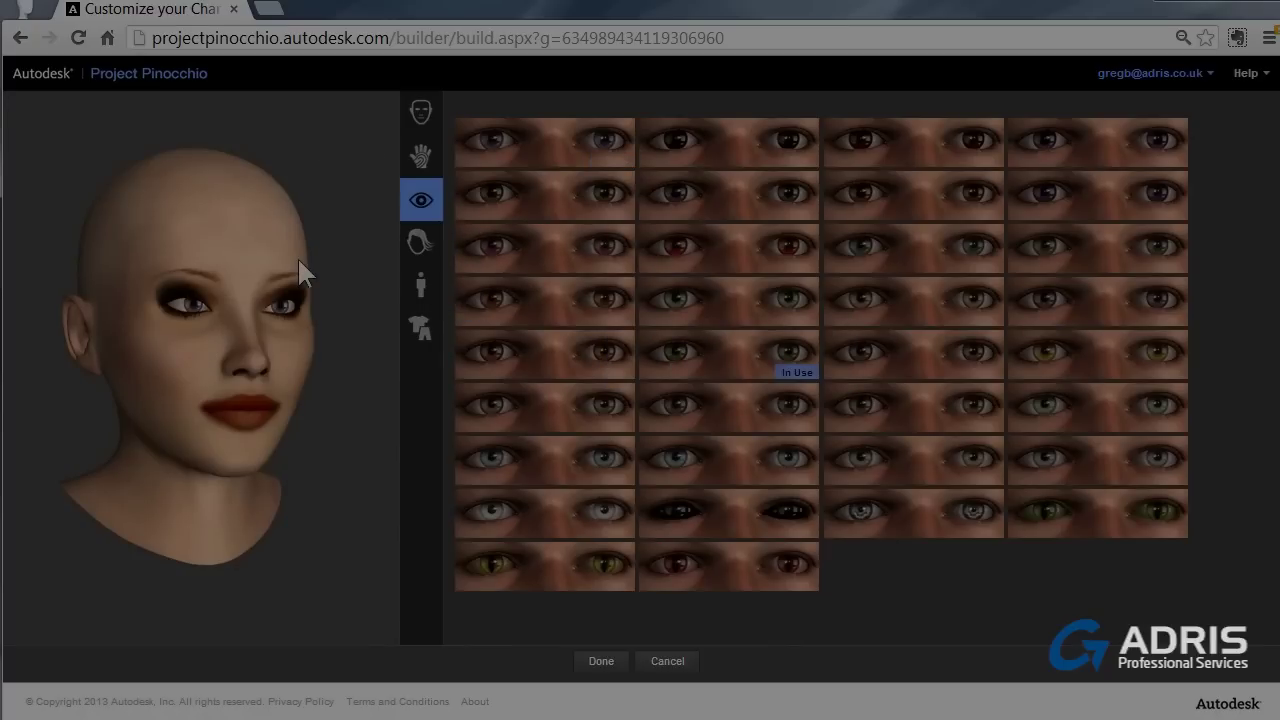
mouse_move(296, 216)
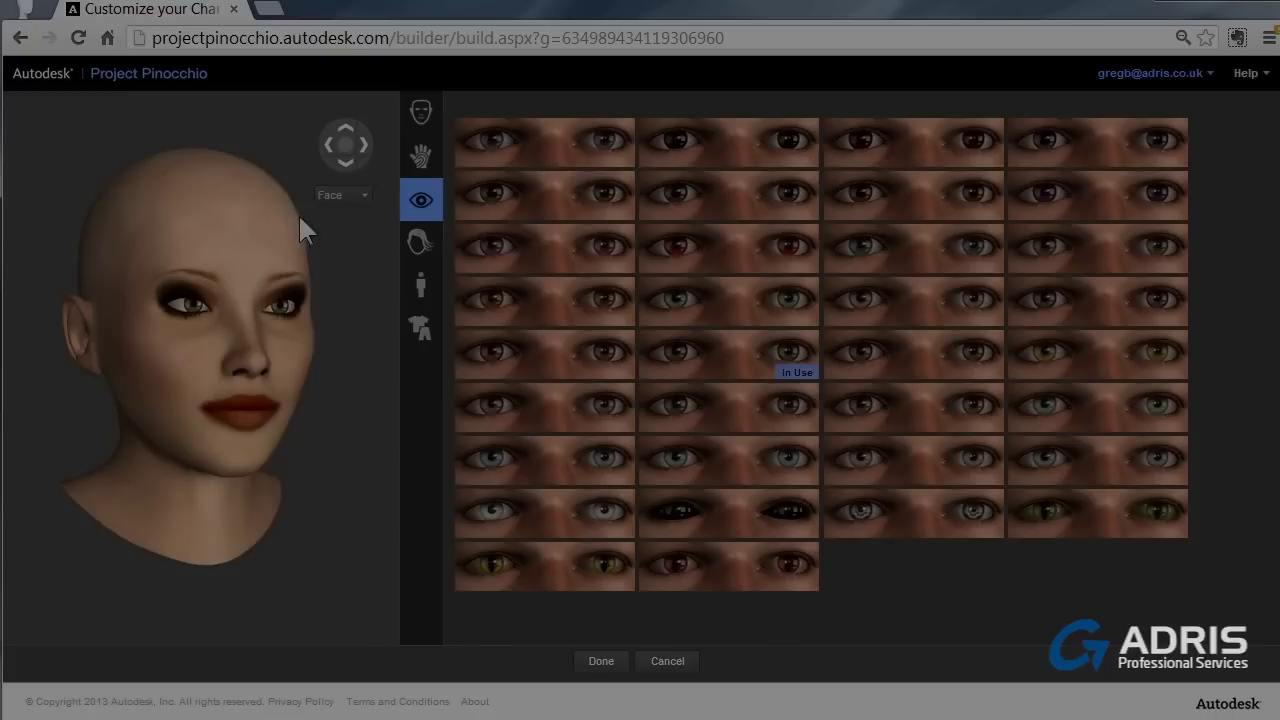
click(357, 198)
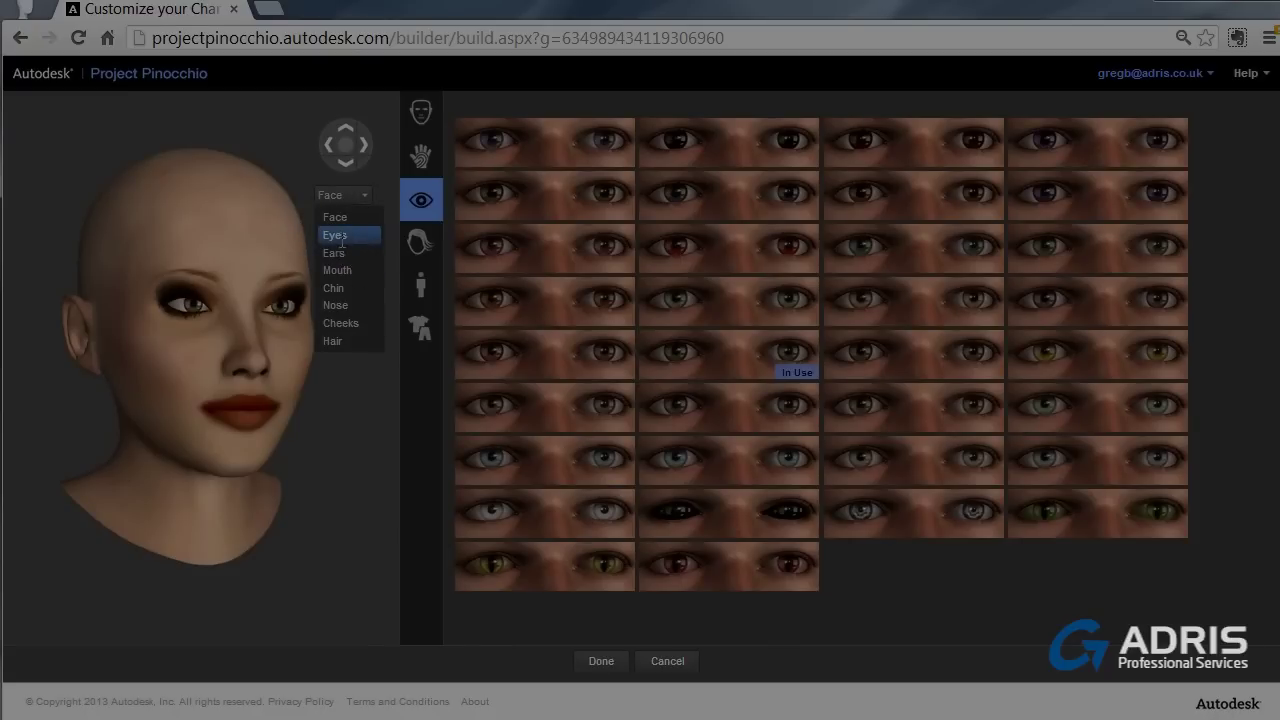
click(342, 240)
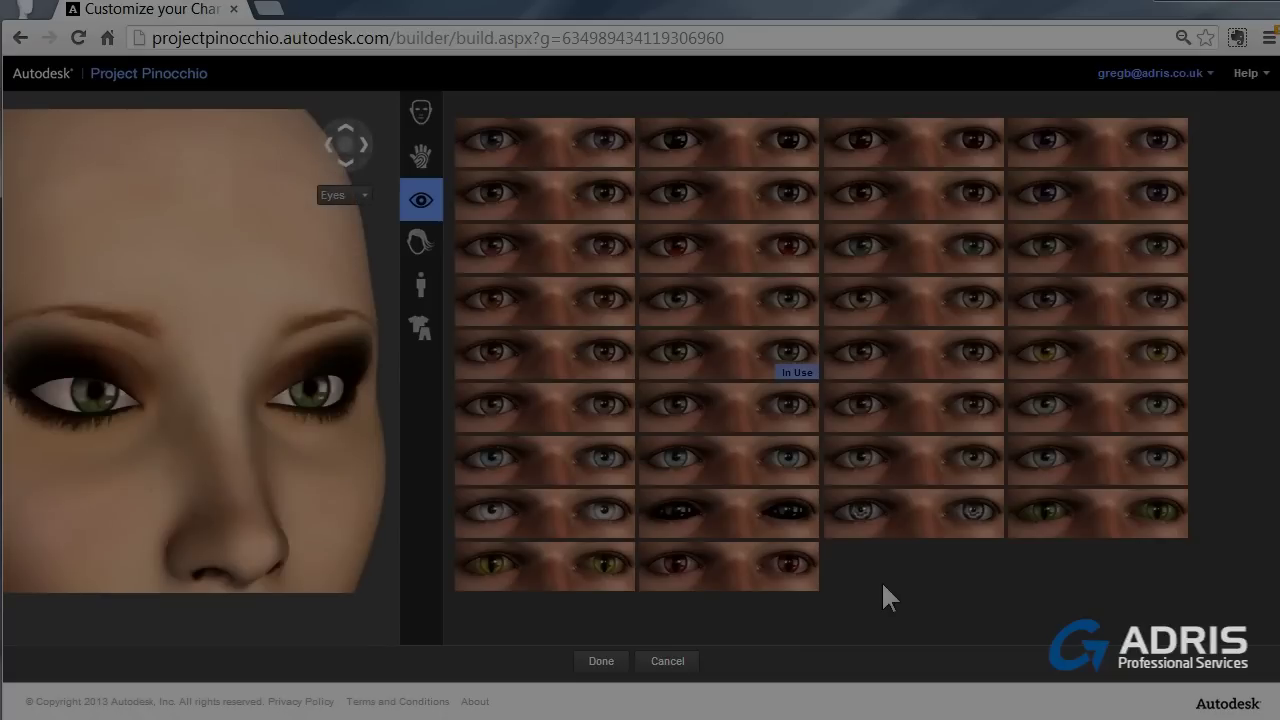
Give the character the bob hairstyle in pink, colour 9 of 9.
click(427, 252)
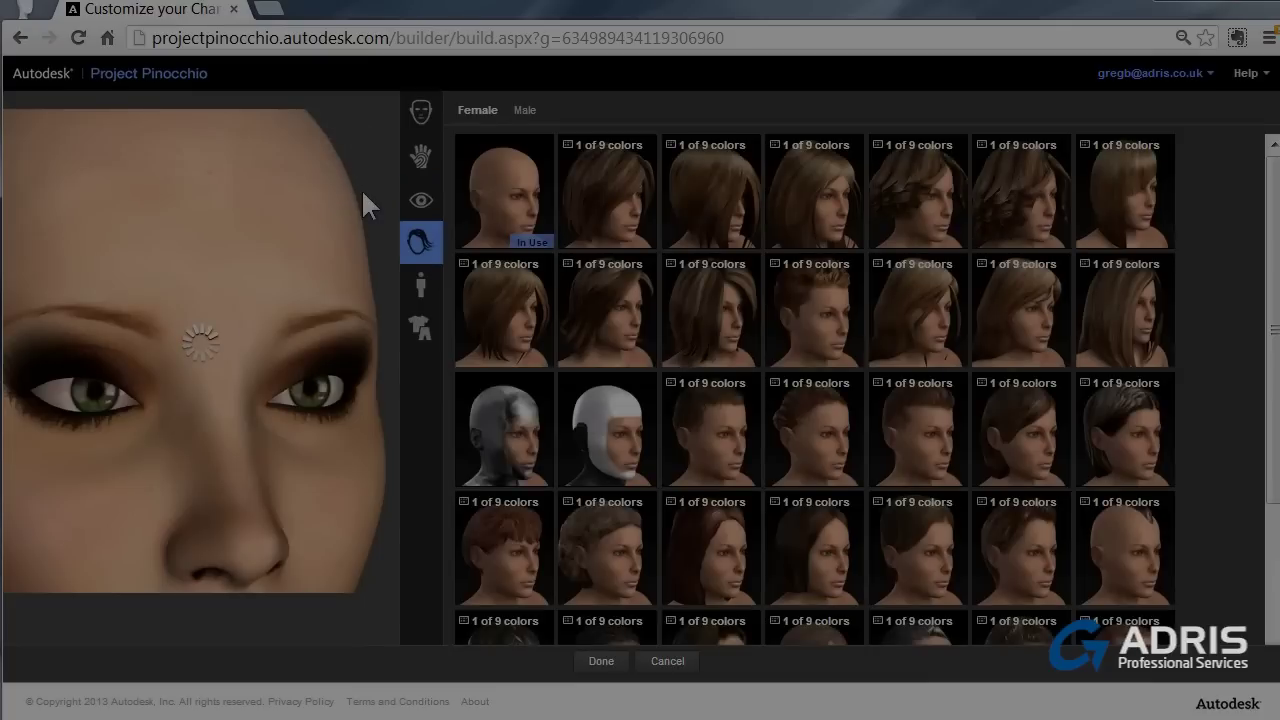
scroll(700, 350, down, 1)
scroll(1276, 462, down, 1)
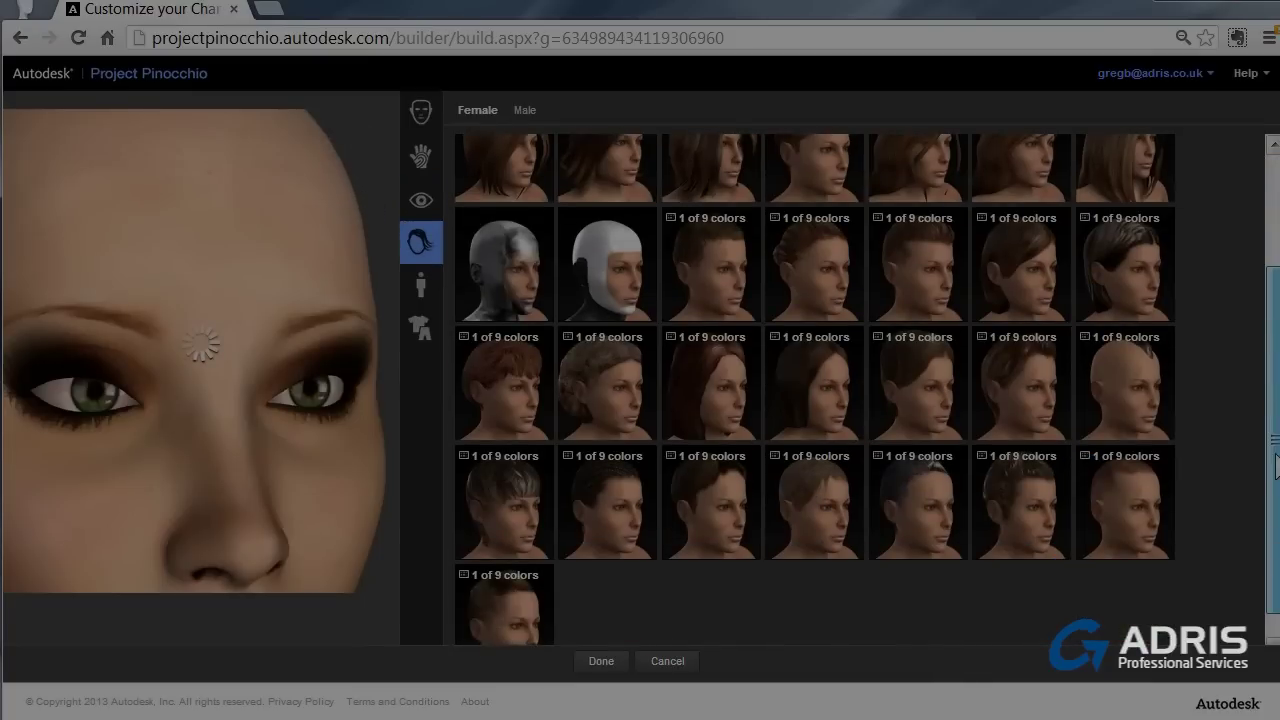
scroll(1276, 462, down, 1)
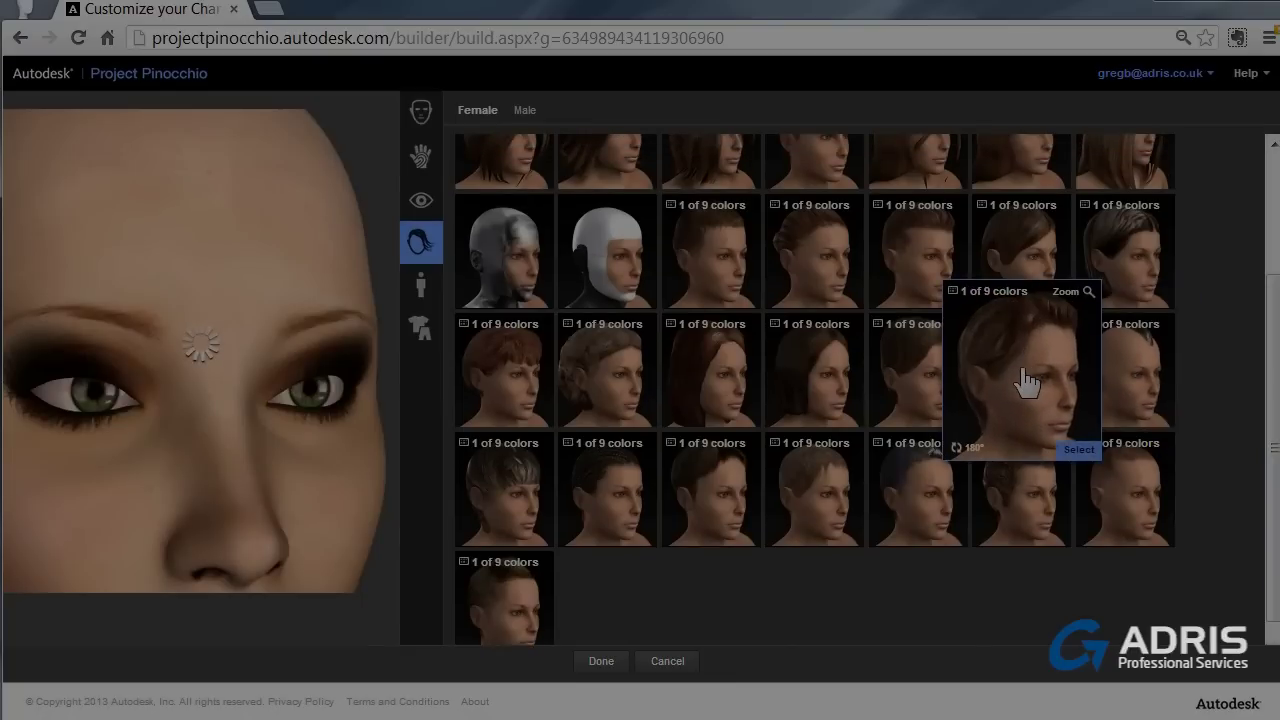
scroll(605, 260, up, 2)
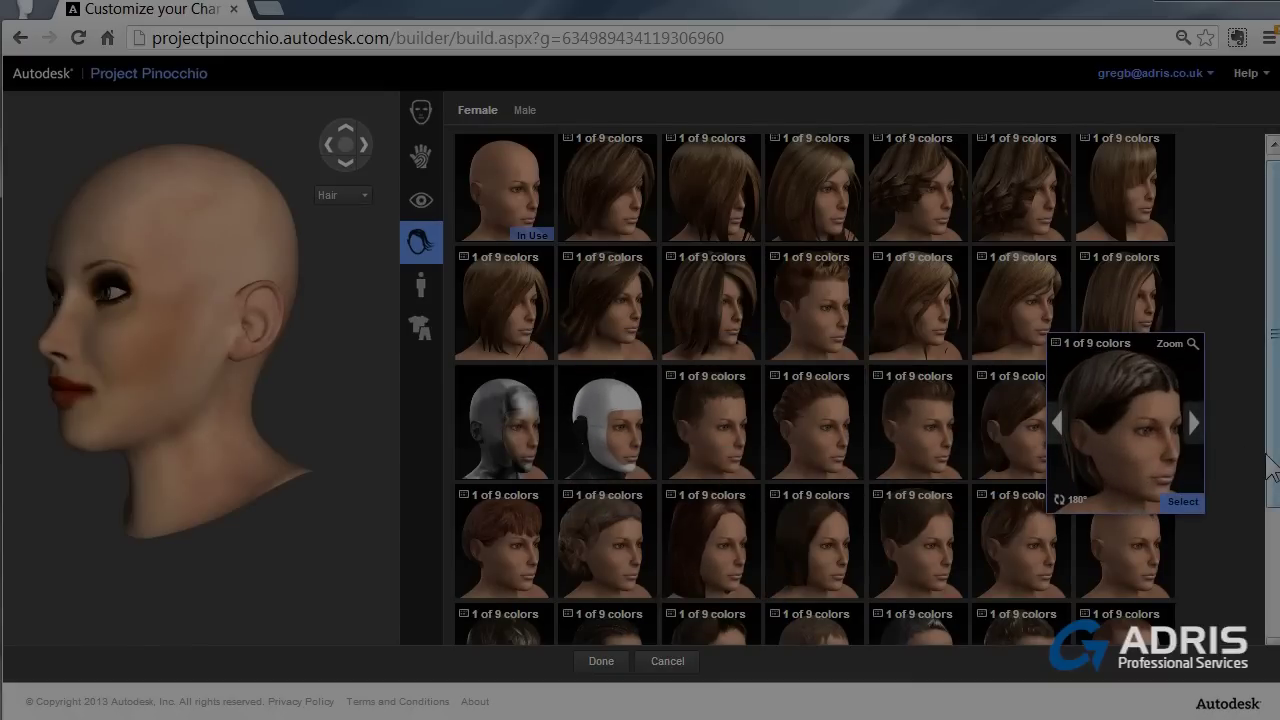
click(780, 305)
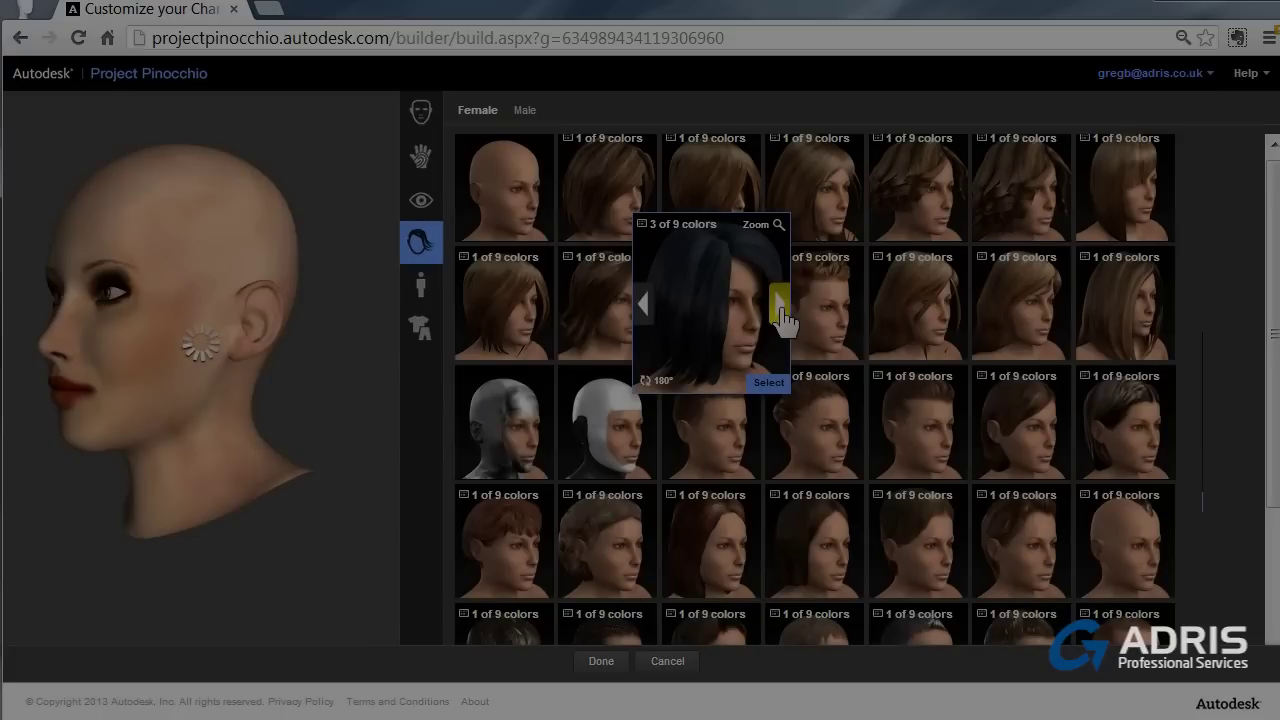
click(781, 312)
click(780, 310)
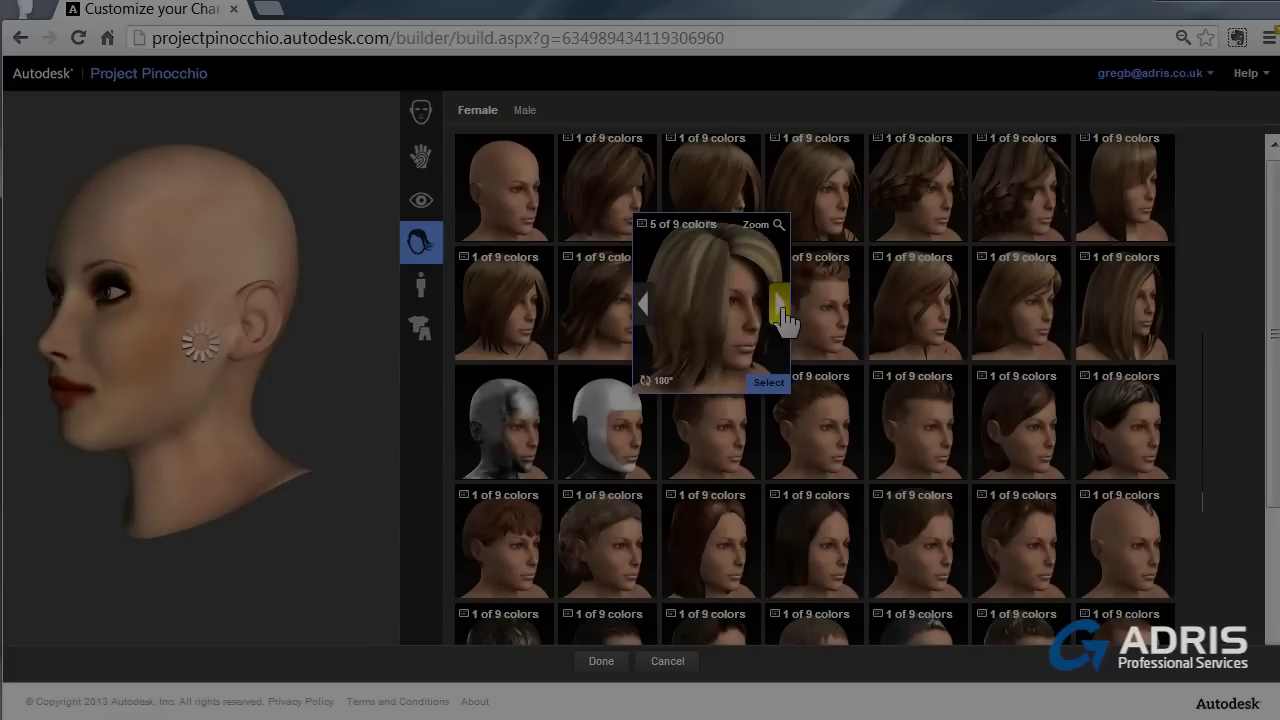
click(781, 310)
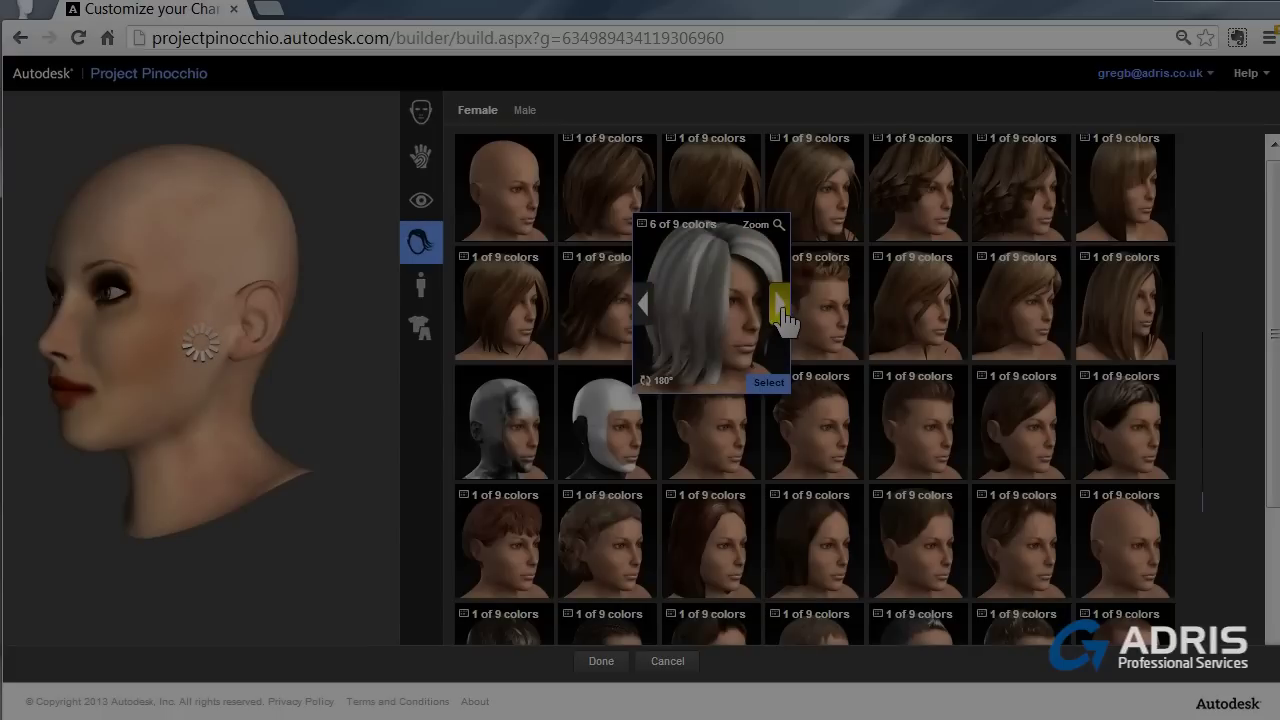
click(781, 310)
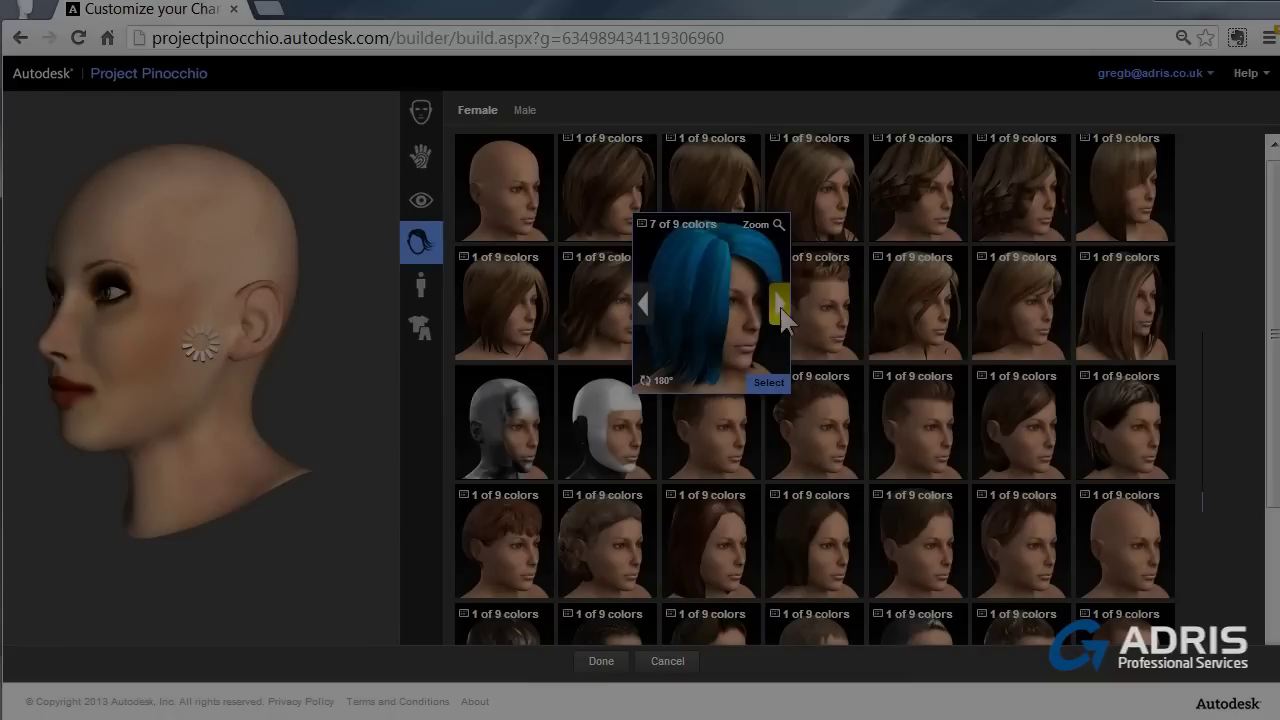
click(781, 310)
click(781, 310)
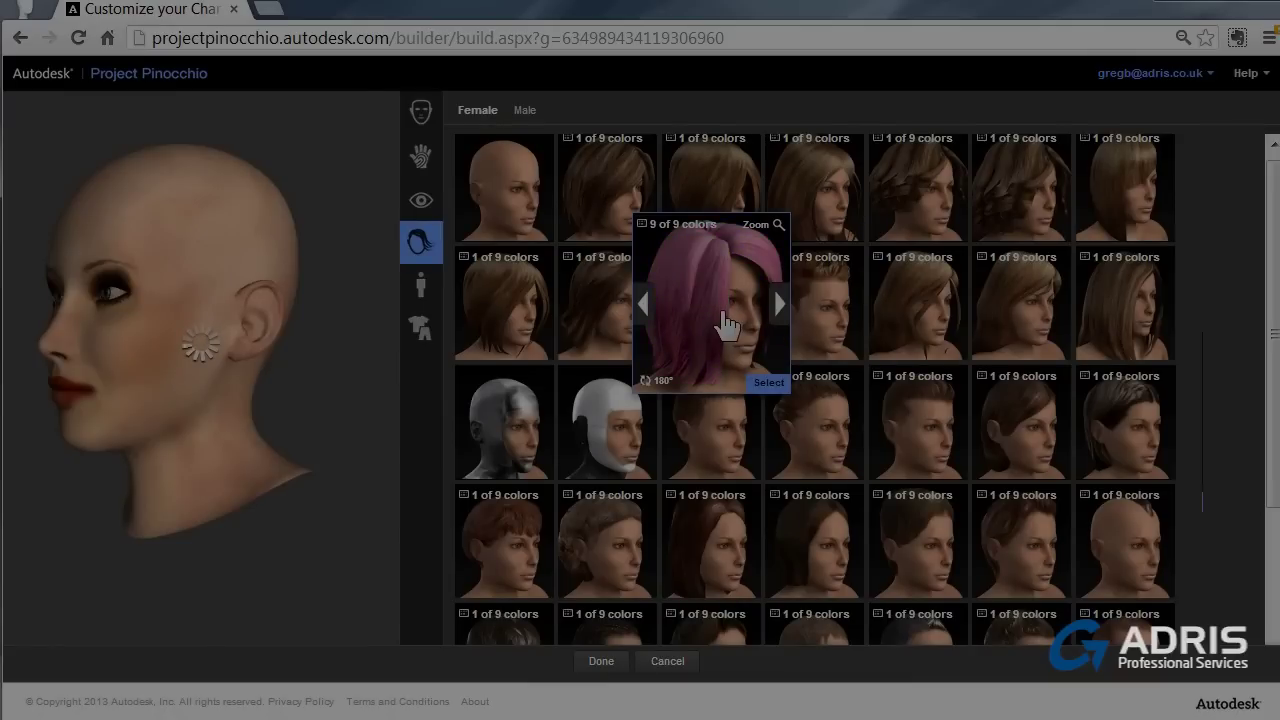
click(727, 325)
click(423, 294)
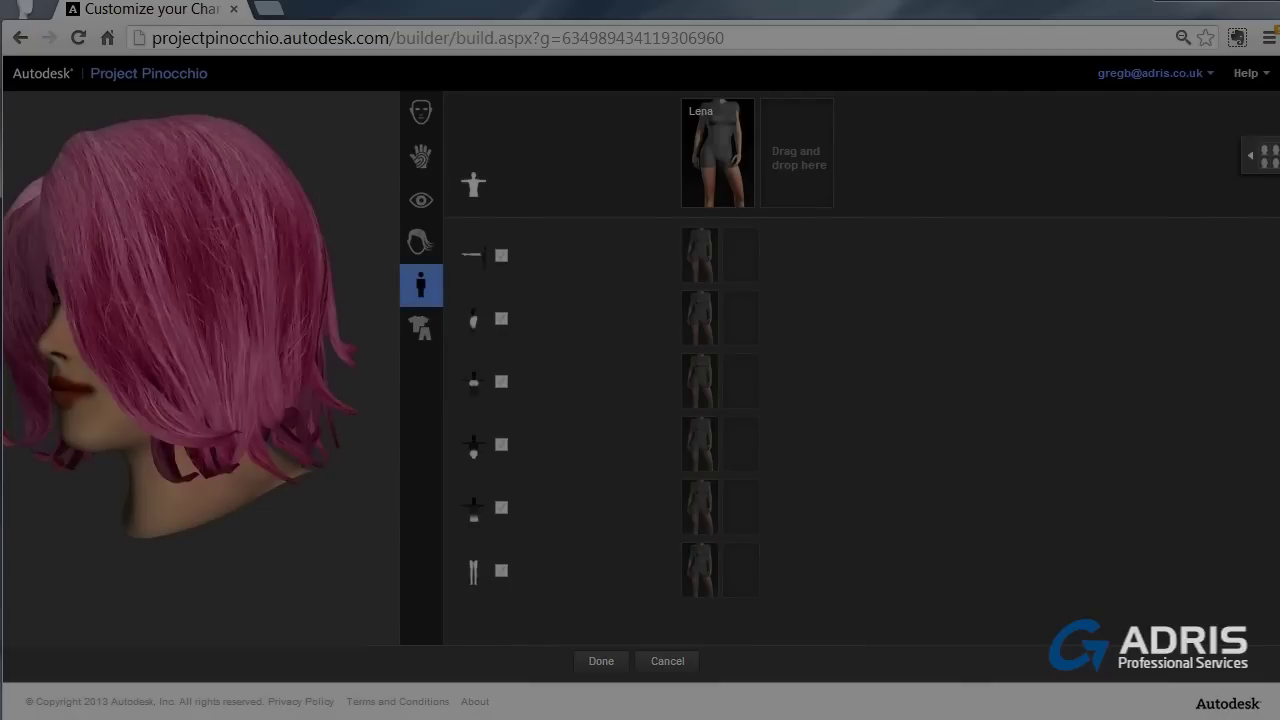
Blend the Lena body with Charley from the Body Catalog, replacing the first-tried Eleanor.
click(1259, 156)
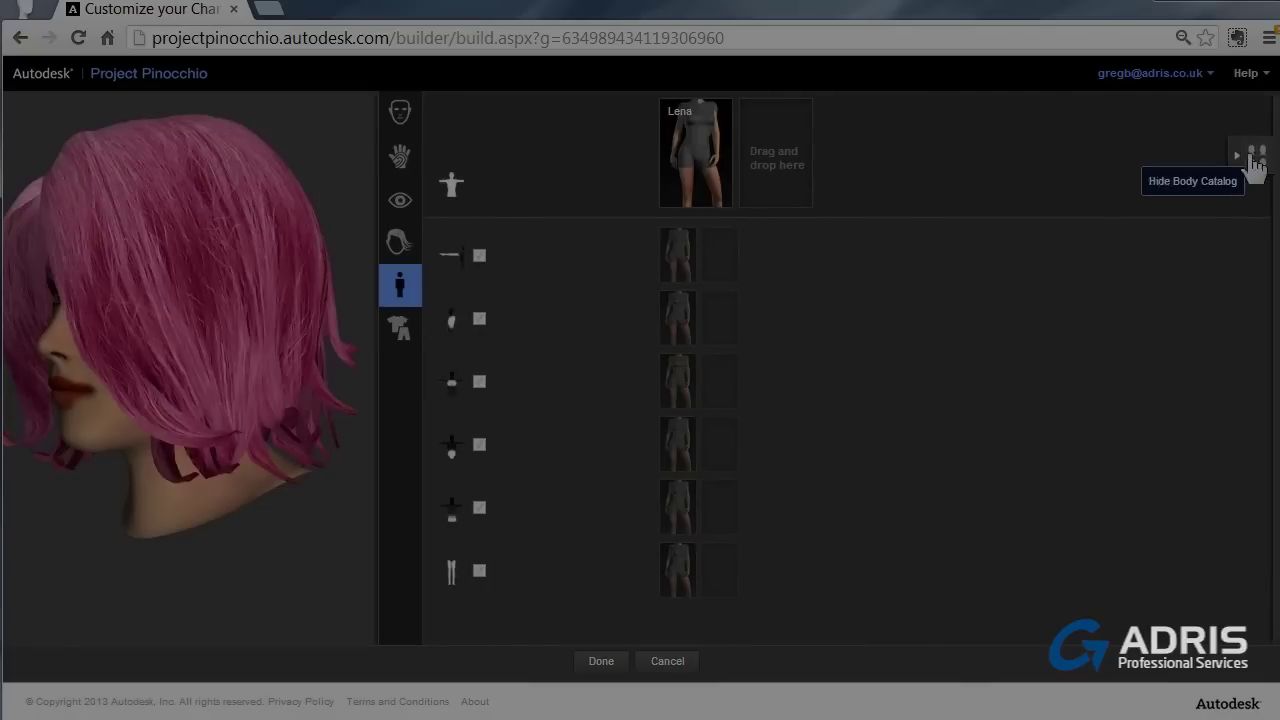
mouse_move(1250, 158)
mouse_down()
mouse_move(1250, 236)
mouse_move(1262, 178)
mouse_up()
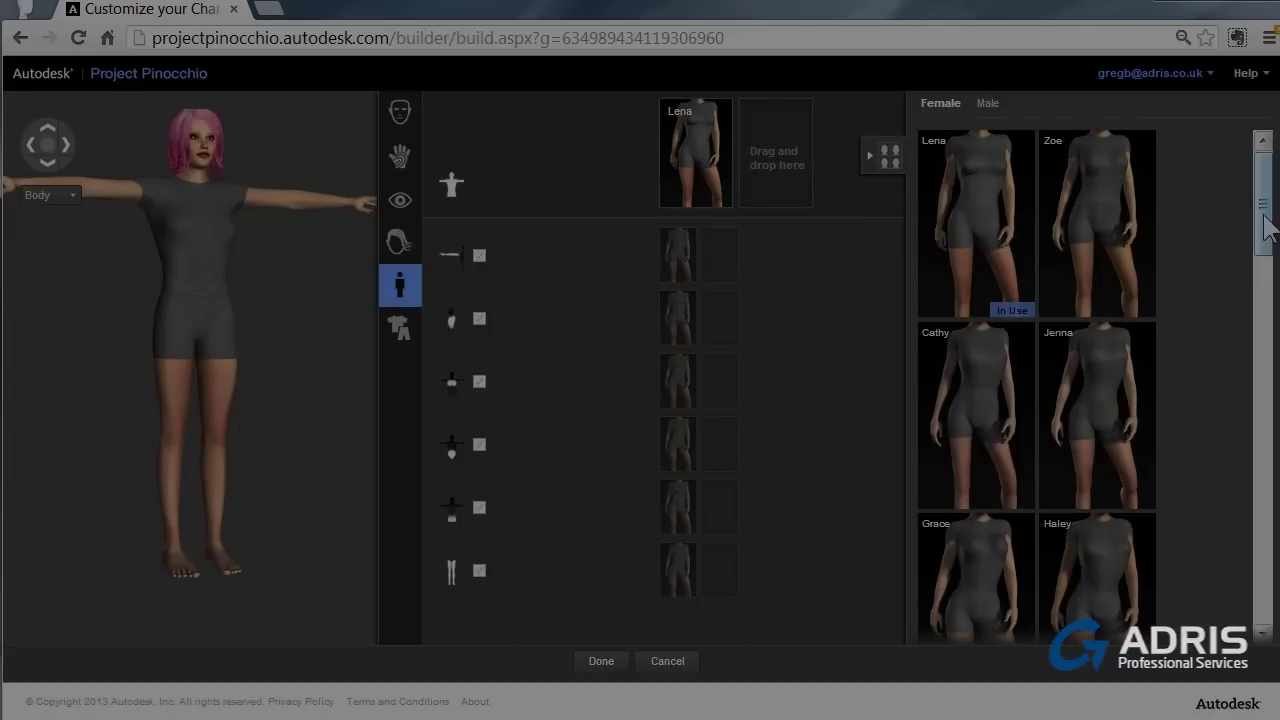
drag(1264, 222, 1264, 340)
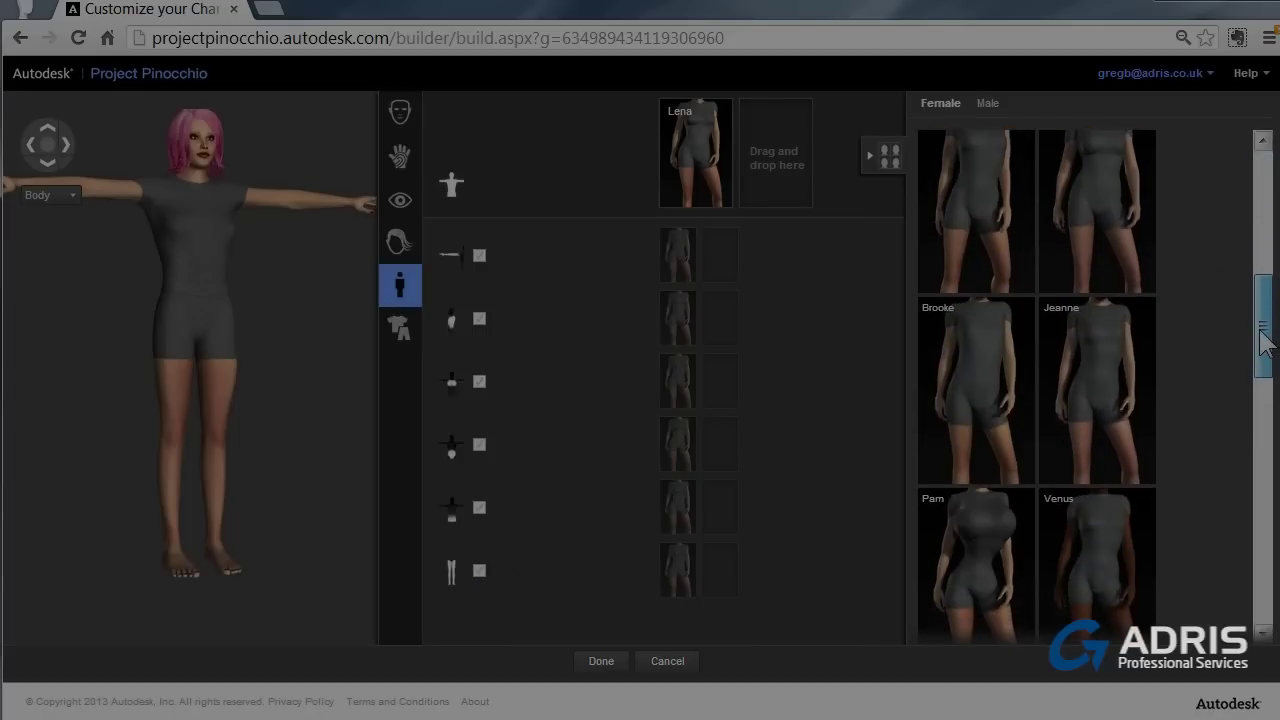
drag(1264, 343, 1249, 520)
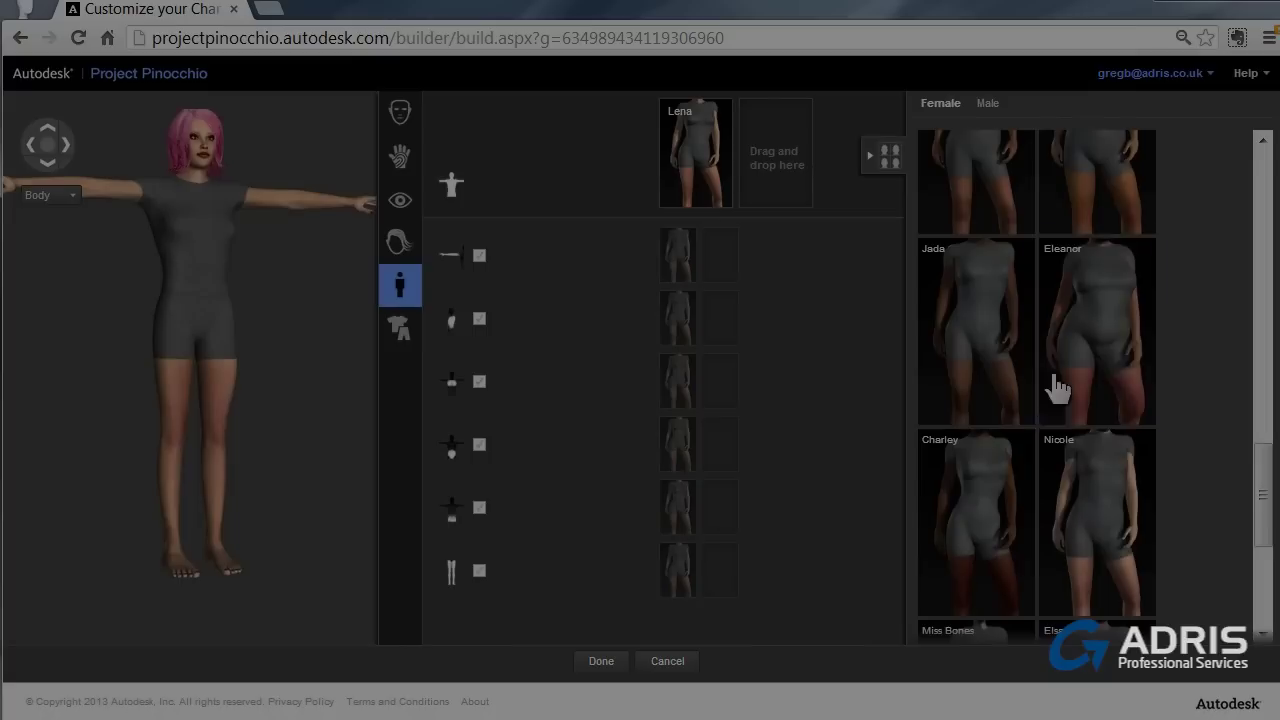
drag(1114, 349, 779, 155)
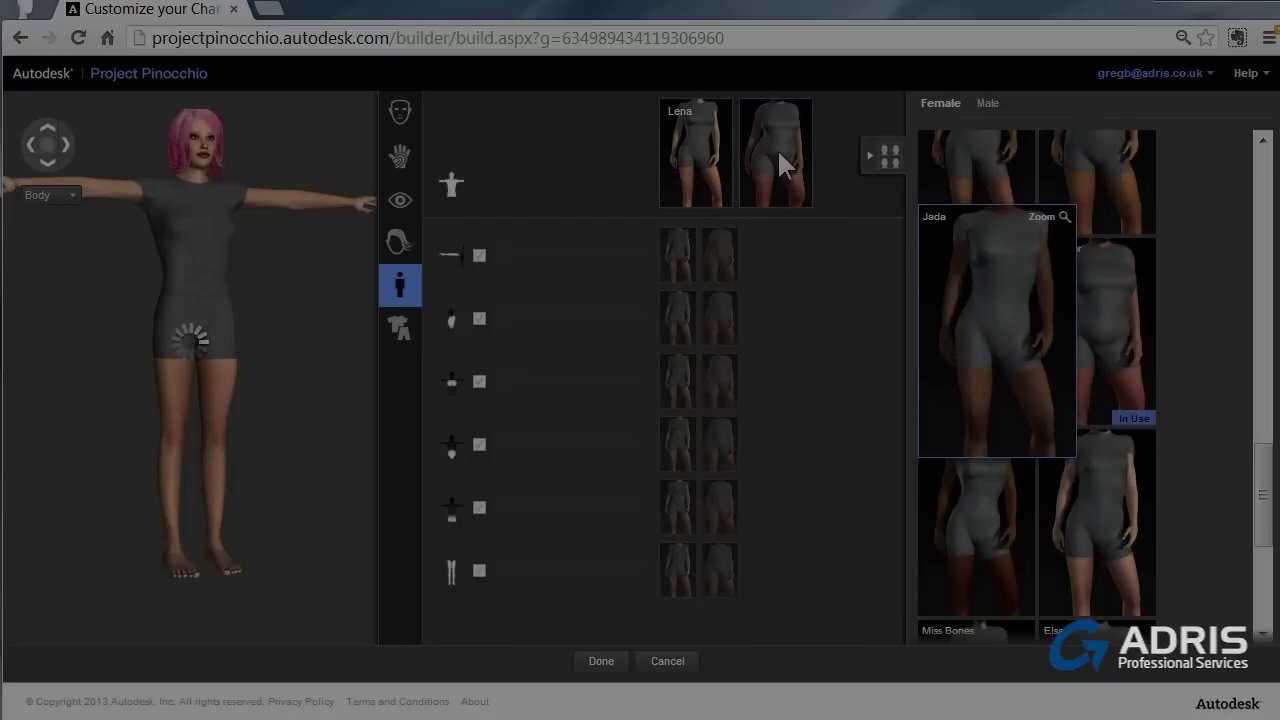
drag(506, 186, 570, 197)
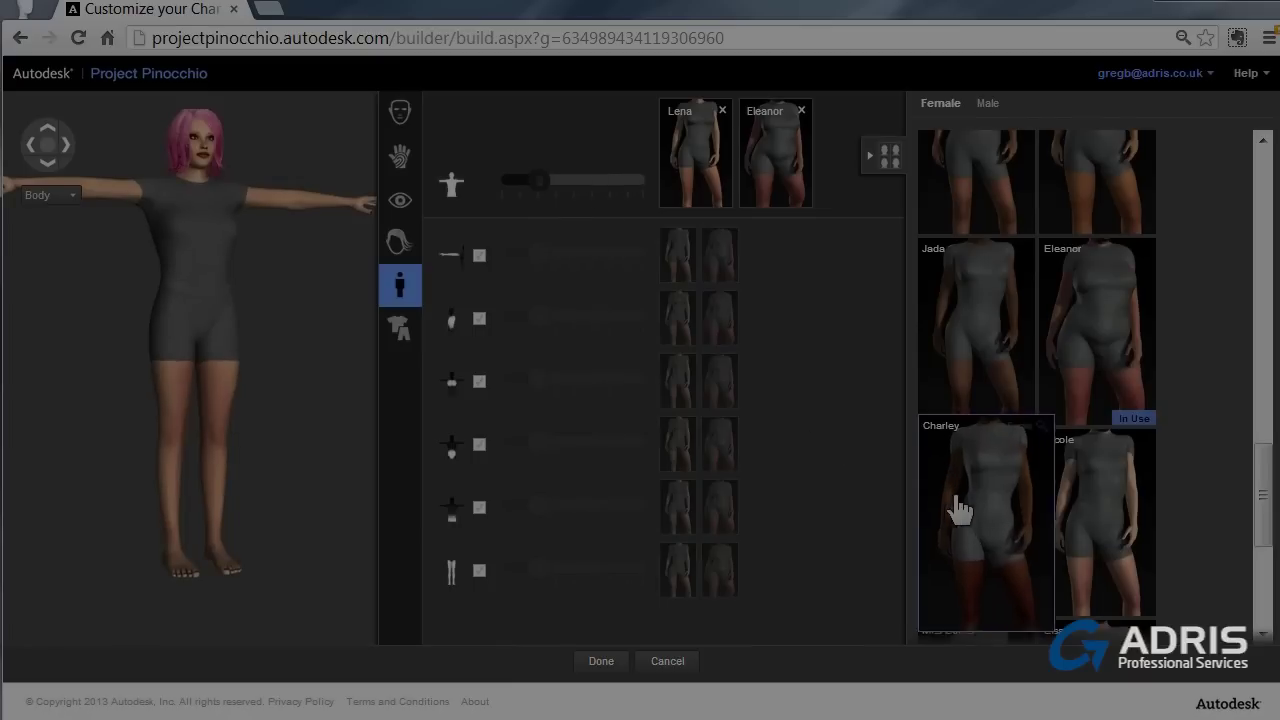
drag(980, 514, 773, 127)
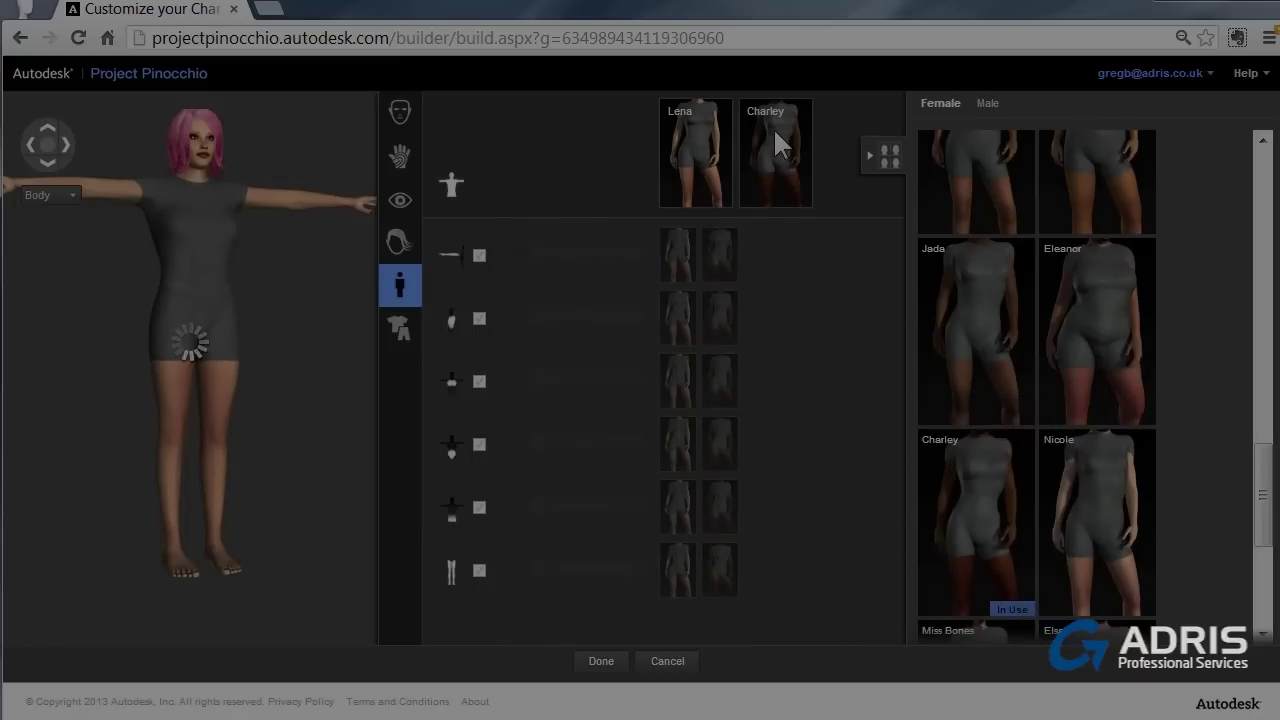
click(400, 335)
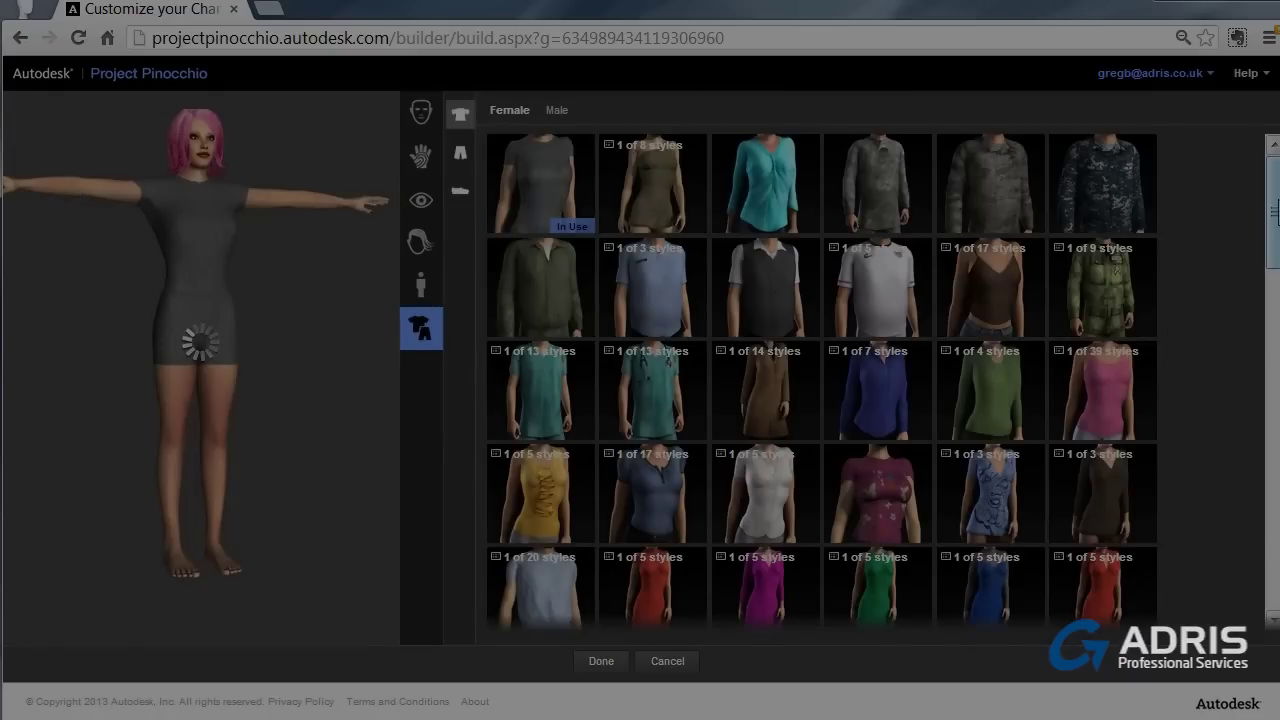
Cycle the dress styles back to the navy corseted dress and put it on the character.
drag(1273, 210, 1275, 400)
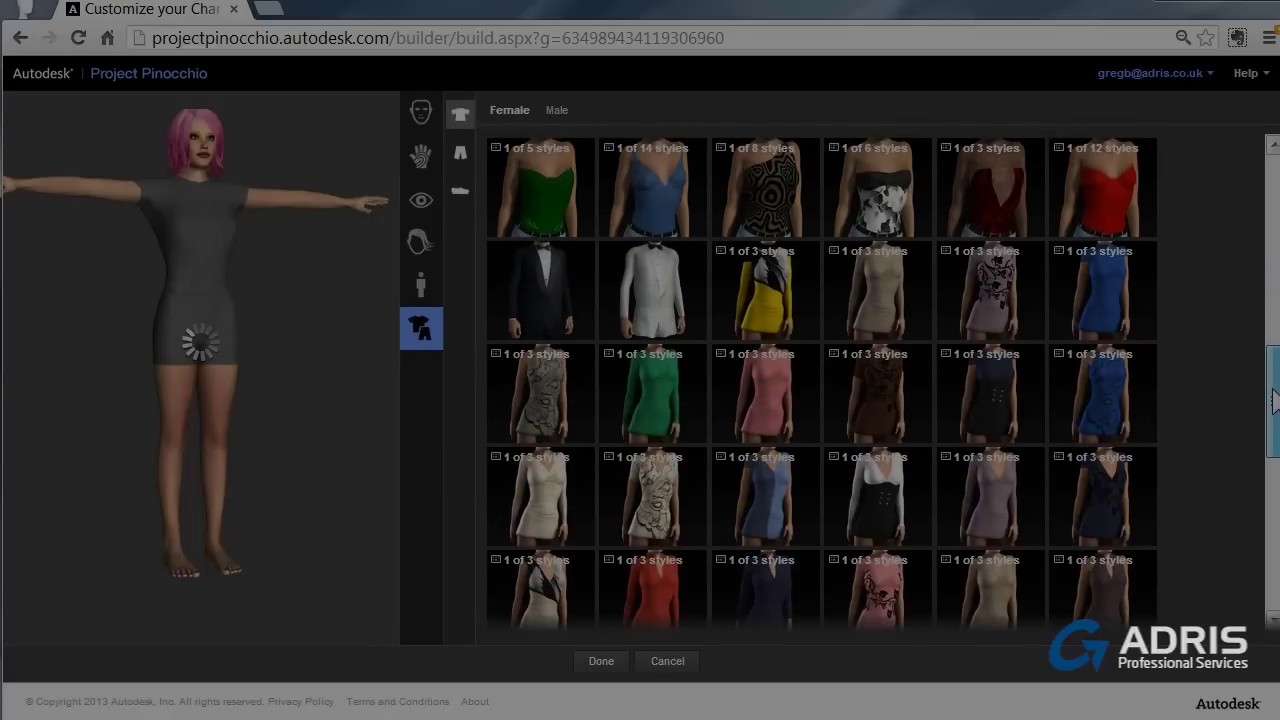
mouse_move(988, 375)
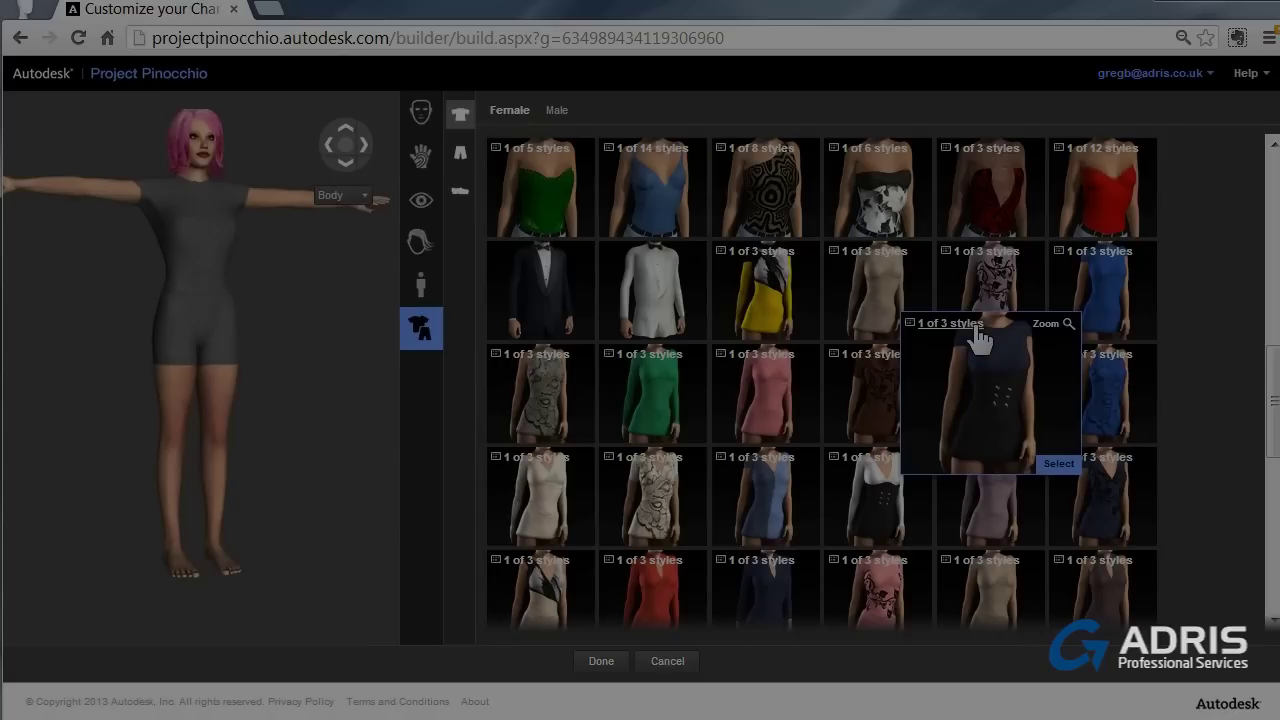
mouse_move(973, 450)
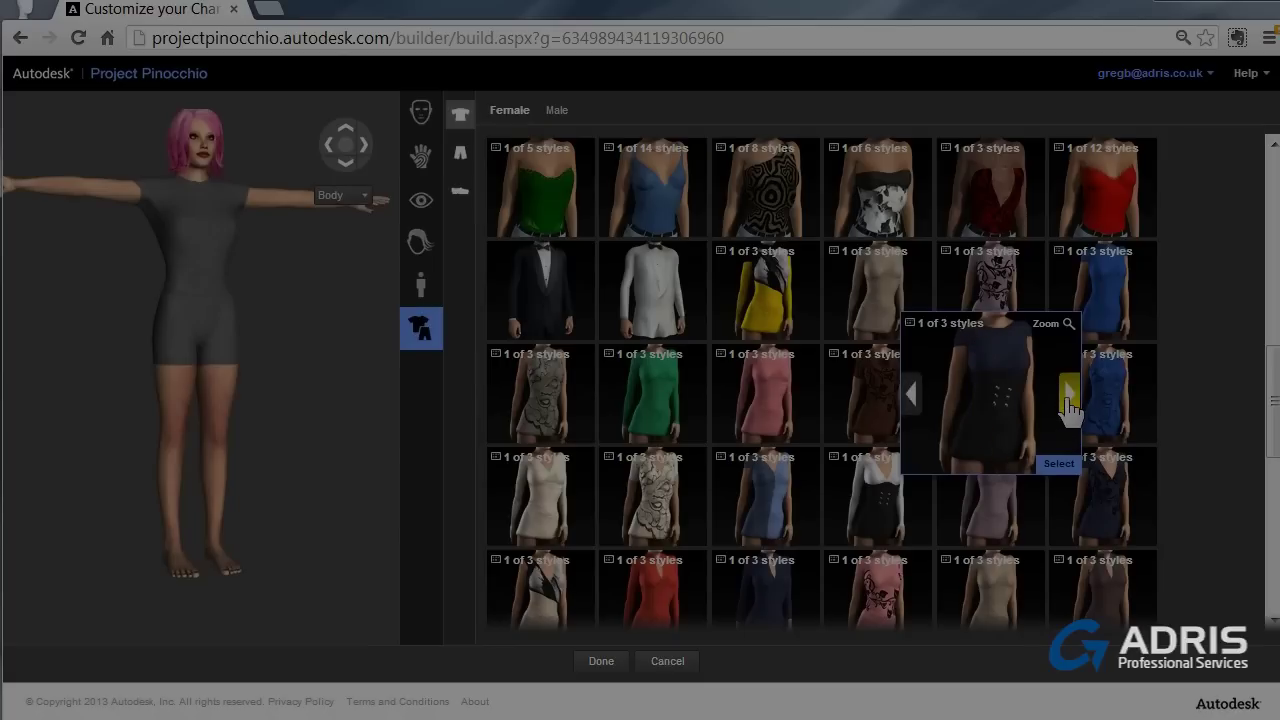
click(1068, 400)
click(1068, 400)
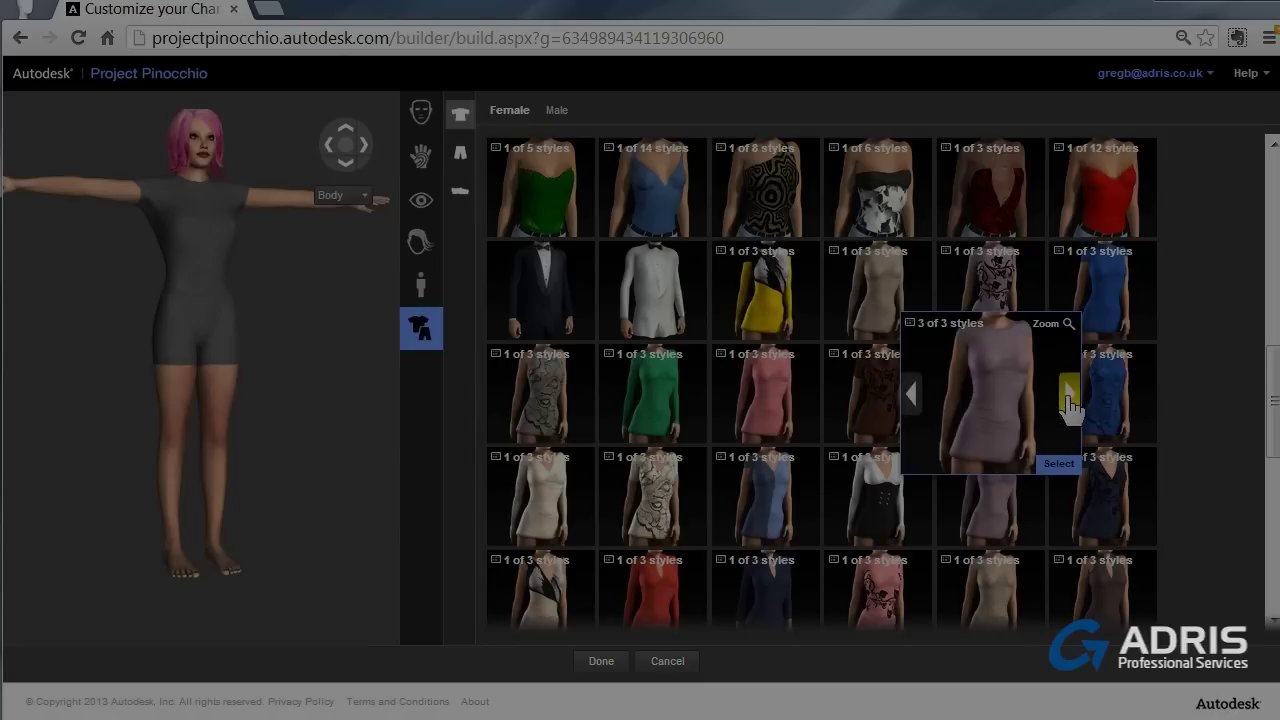
click(1068, 400)
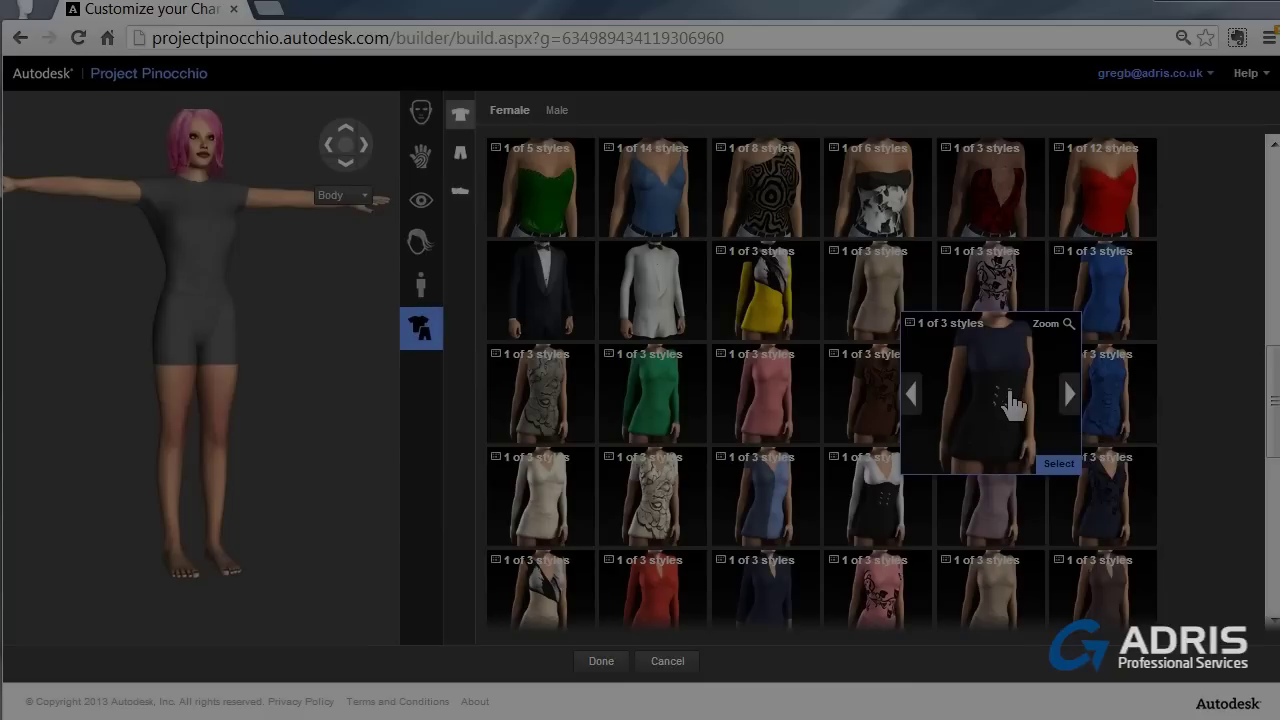
click(1059, 463)
drag(1274, 400, 1276, 470)
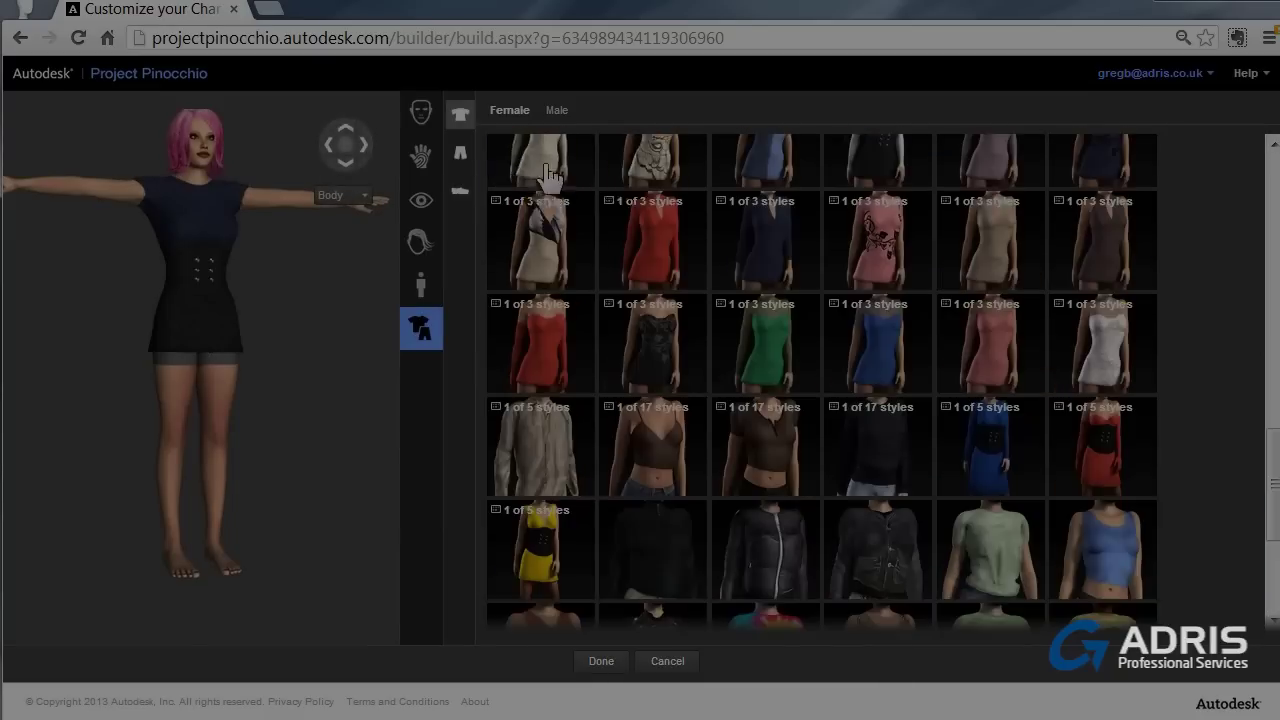
click(462, 158)
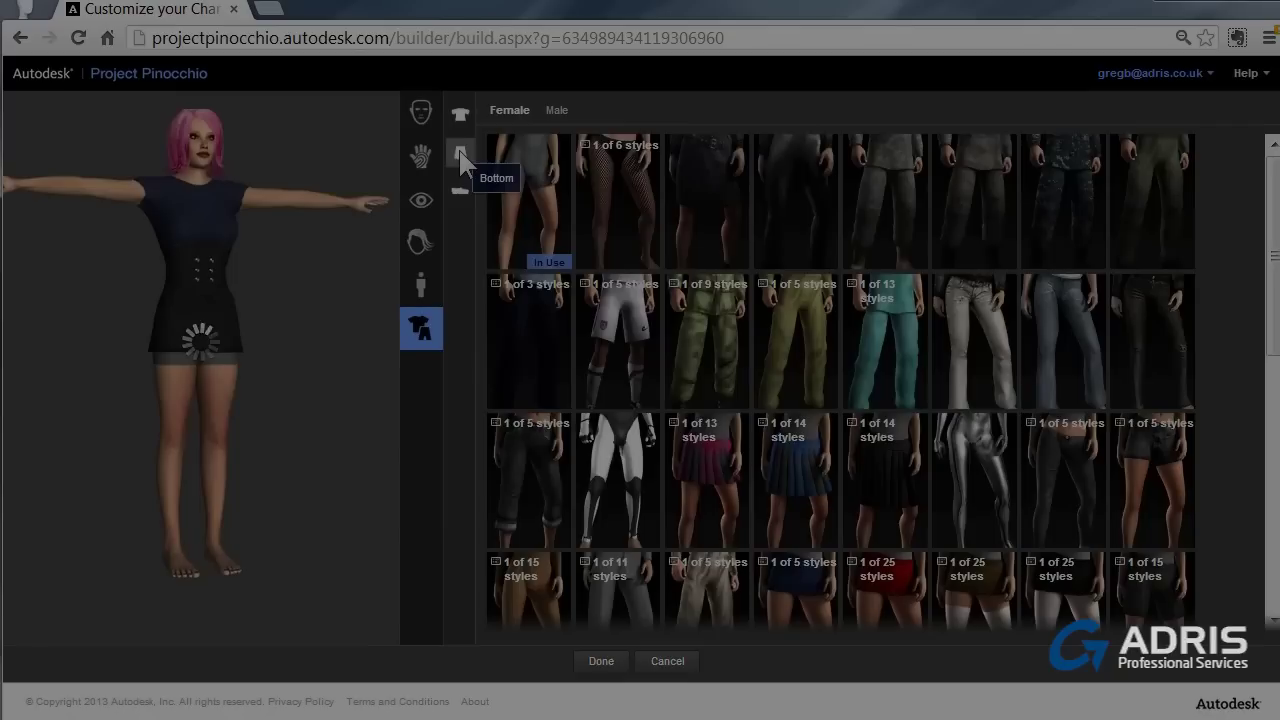
Put black leggings on the character from the Bottom catalogue.
scroll(1063, 200, down, 3)
mouse_move(1068, 198)
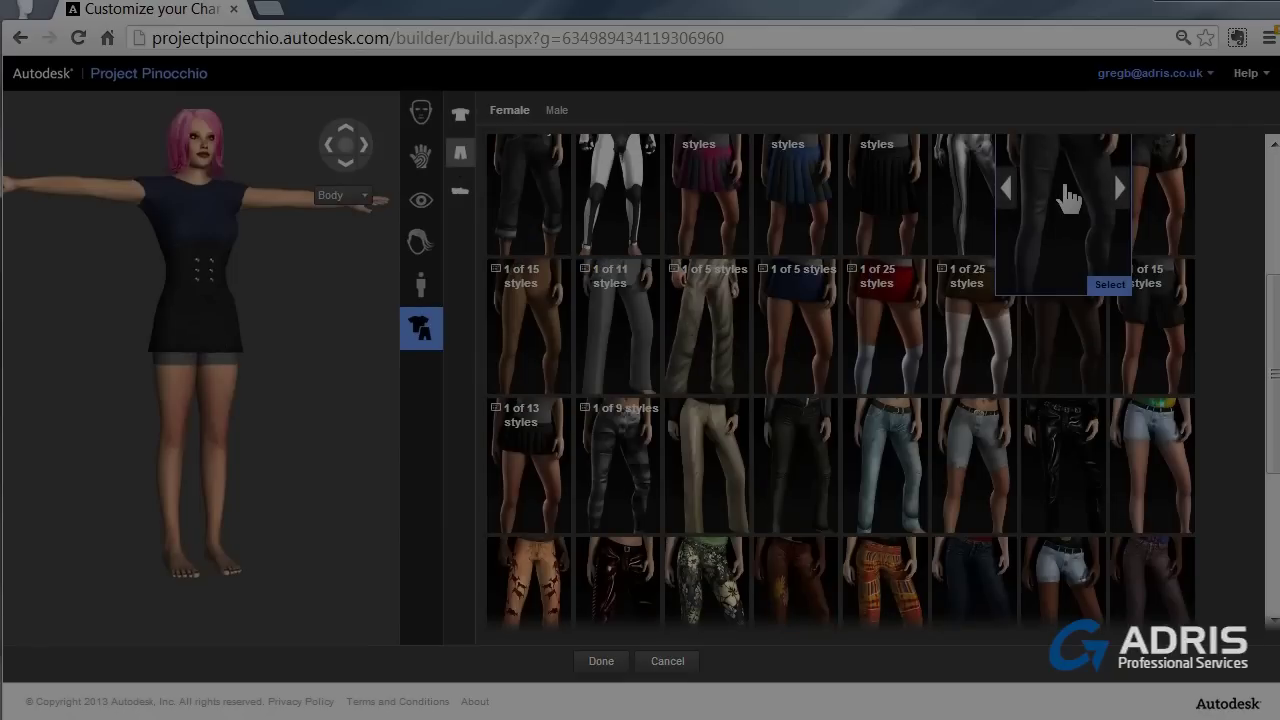
click(1120, 192)
click(1120, 193)
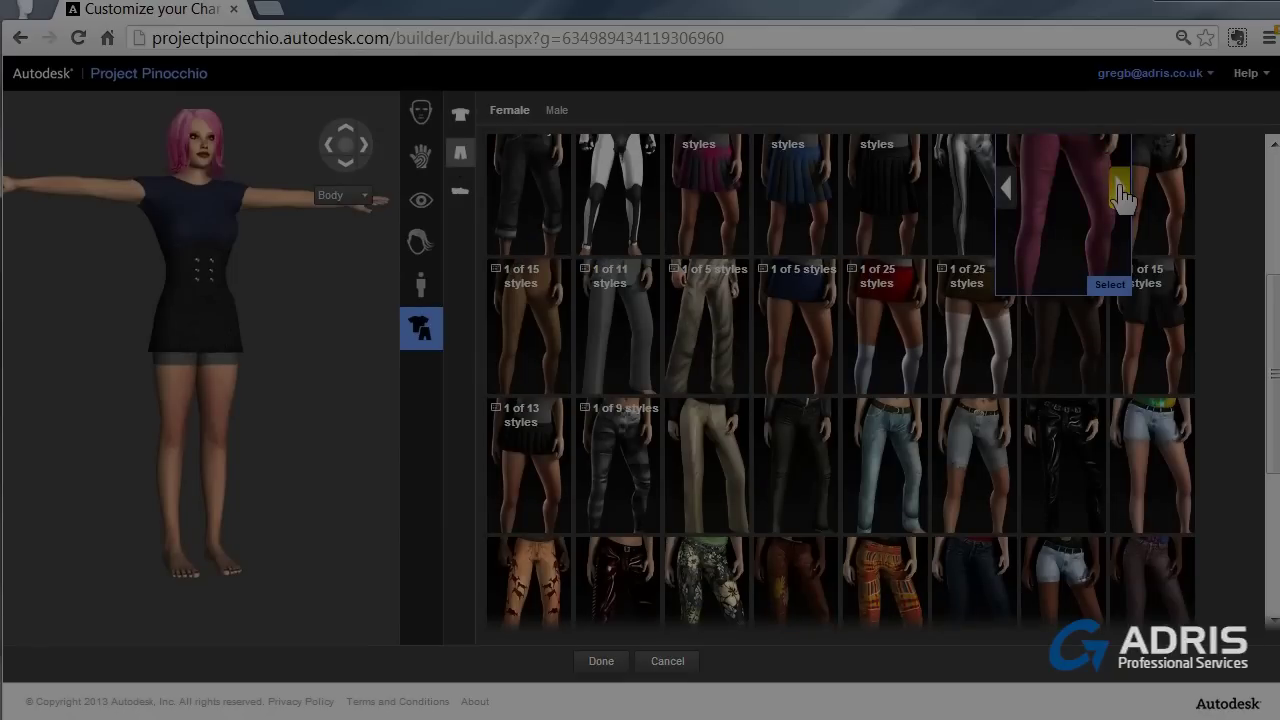
click(1120, 193)
click(1120, 194)
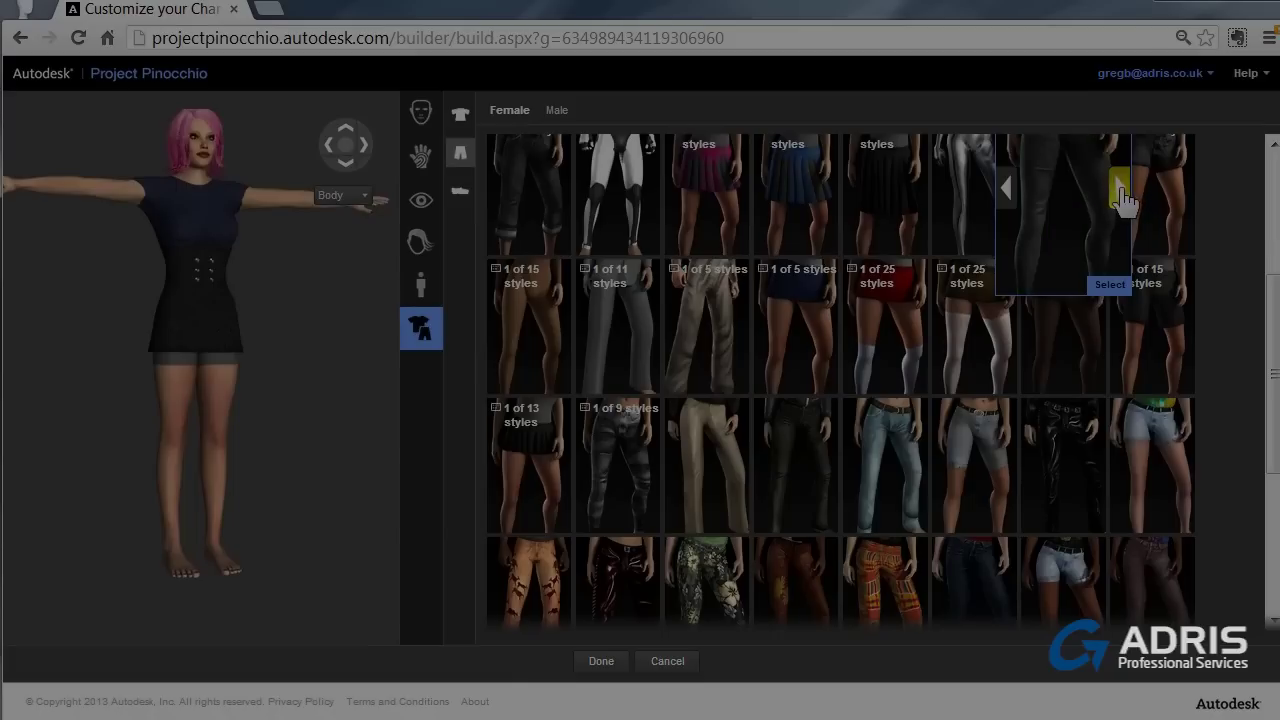
click(1120, 195)
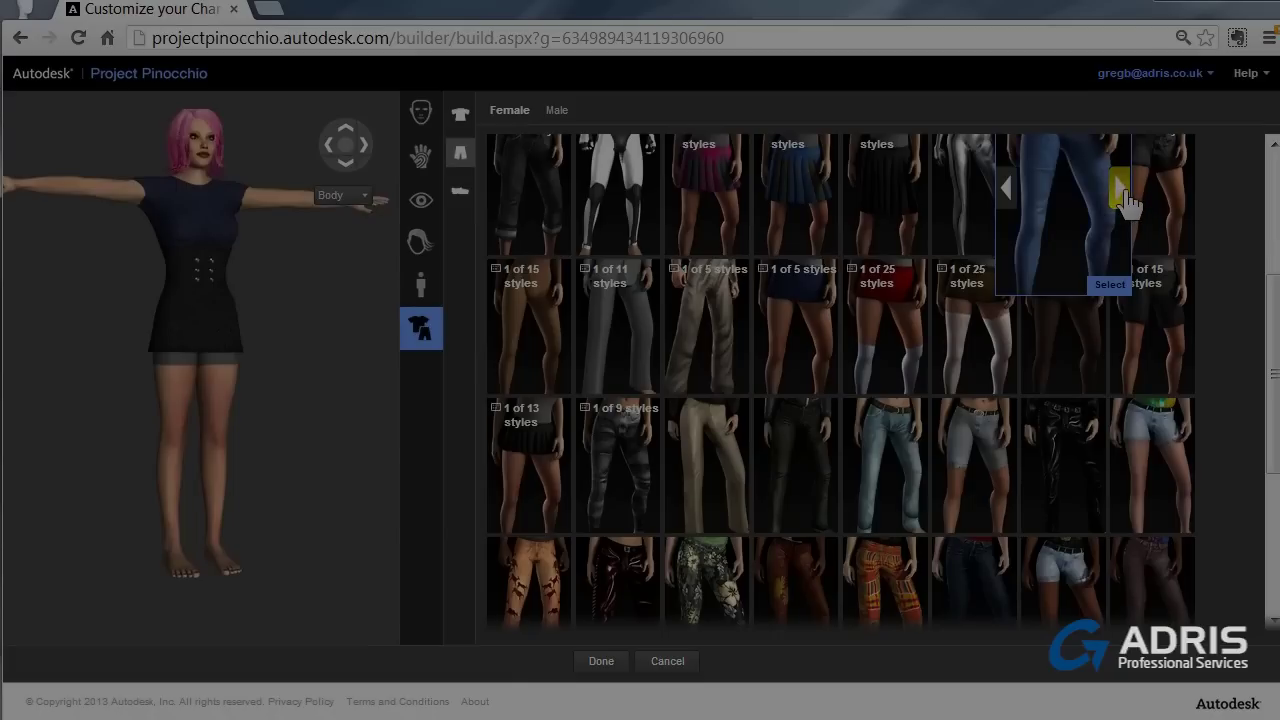
click(1011, 184)
click(1057, 206)
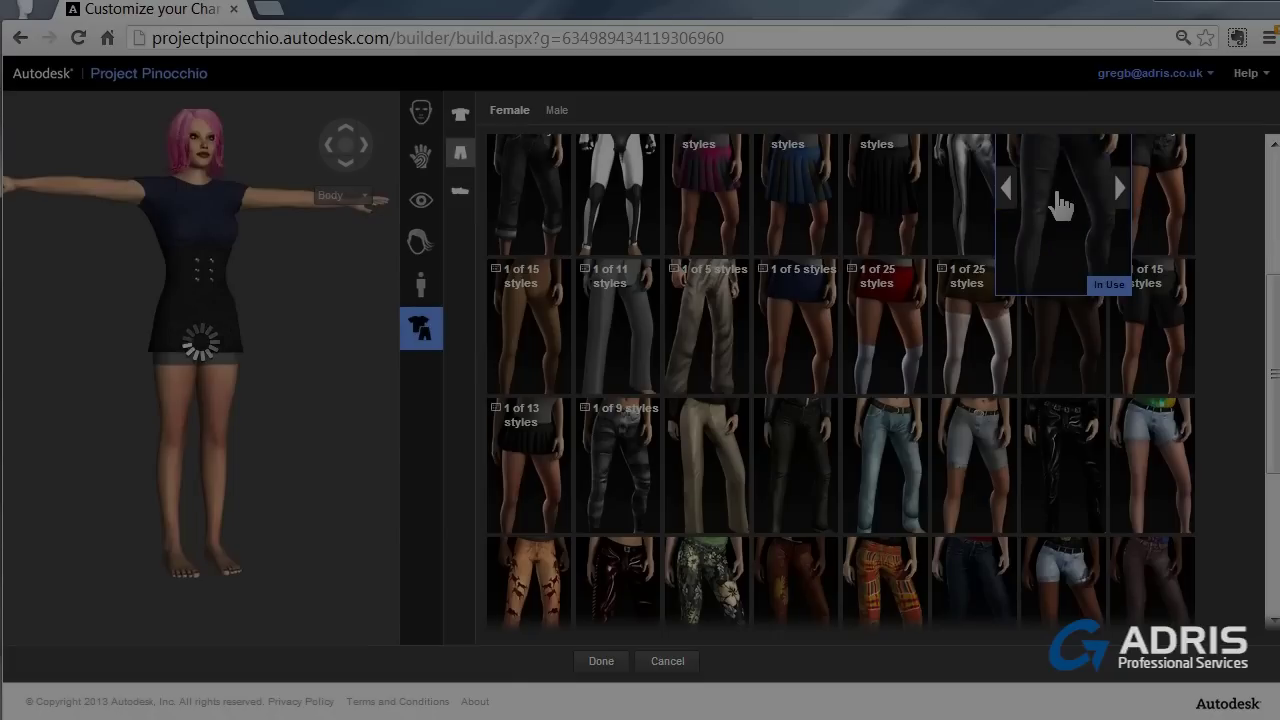
Add the black knee-high boots and check the outfit from the side.
click(461, 196)
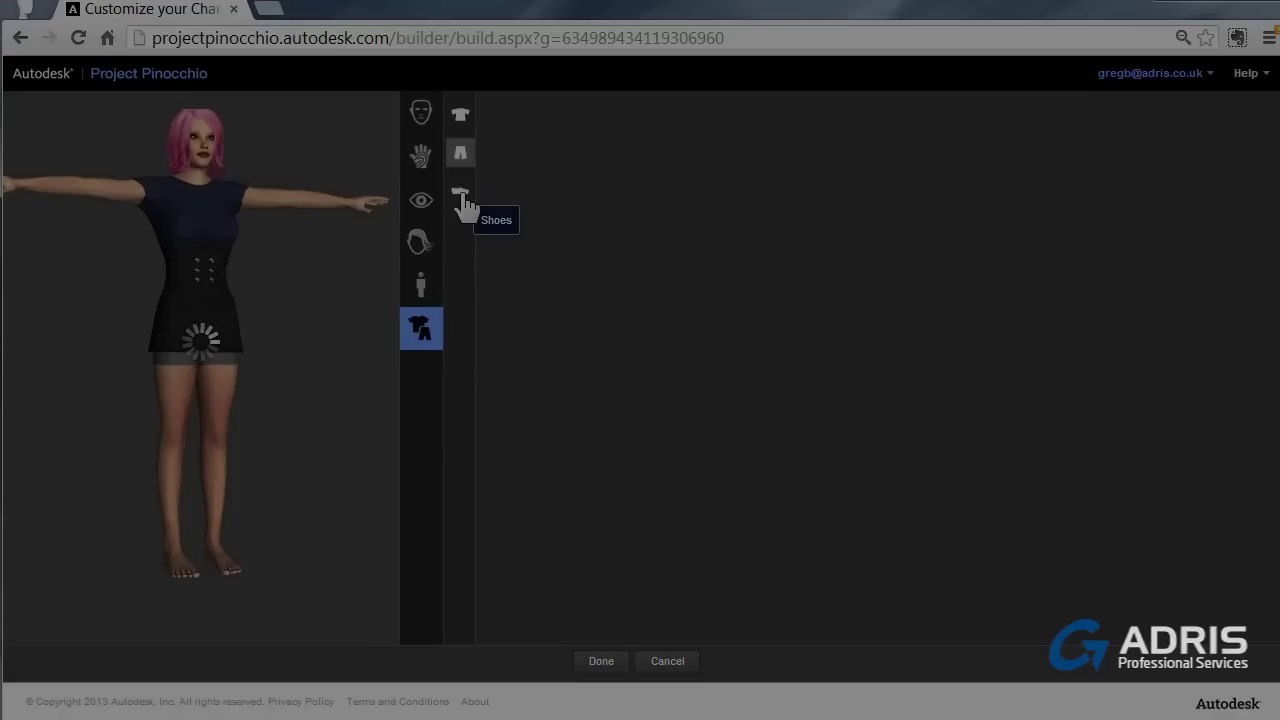
click(461, 195)
mouse_move(883, 258)
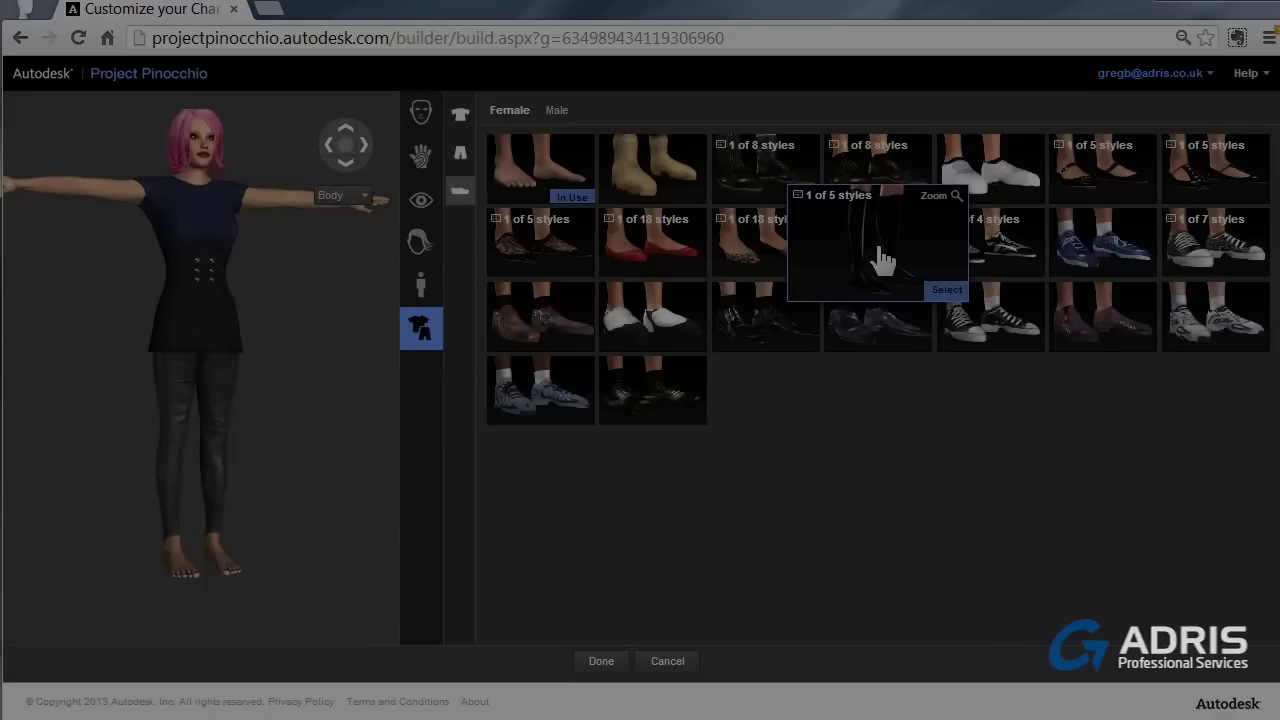
click(957, 245)
click(956, 244)
click(956, 244)
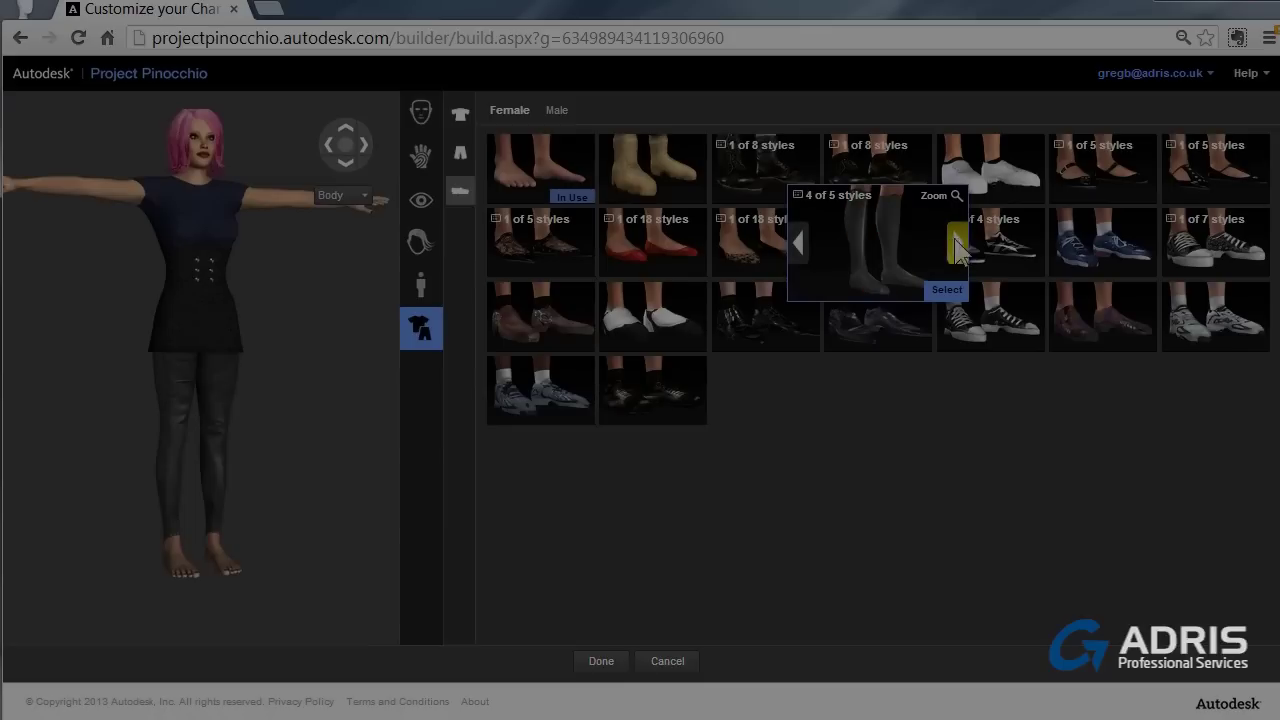
click(956, 244)
click(956, 244)
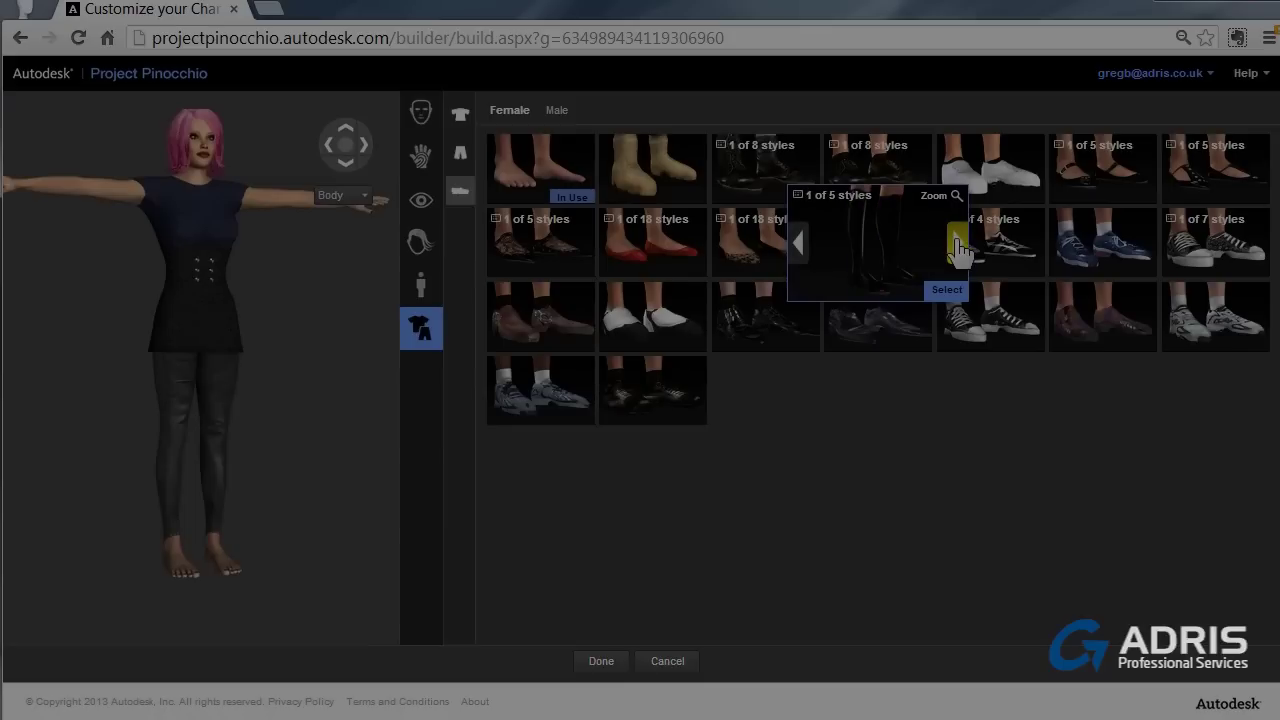
click(886, 250)
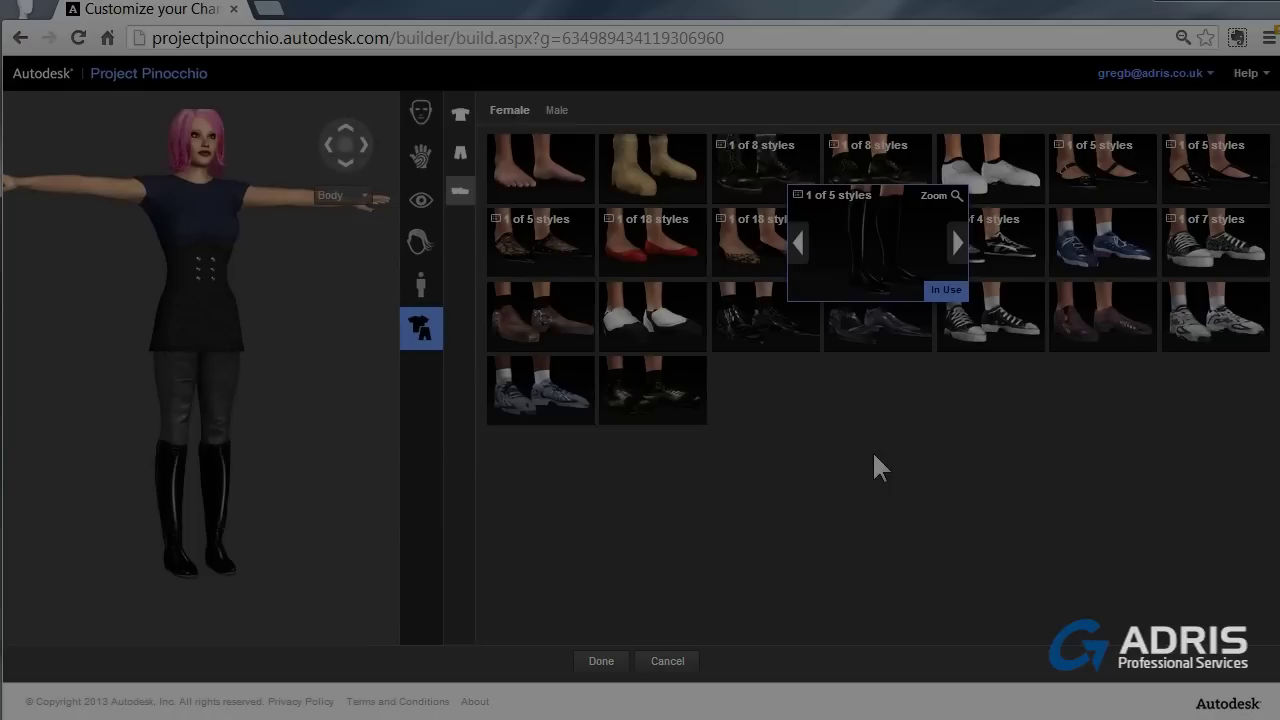
click(364, 147)
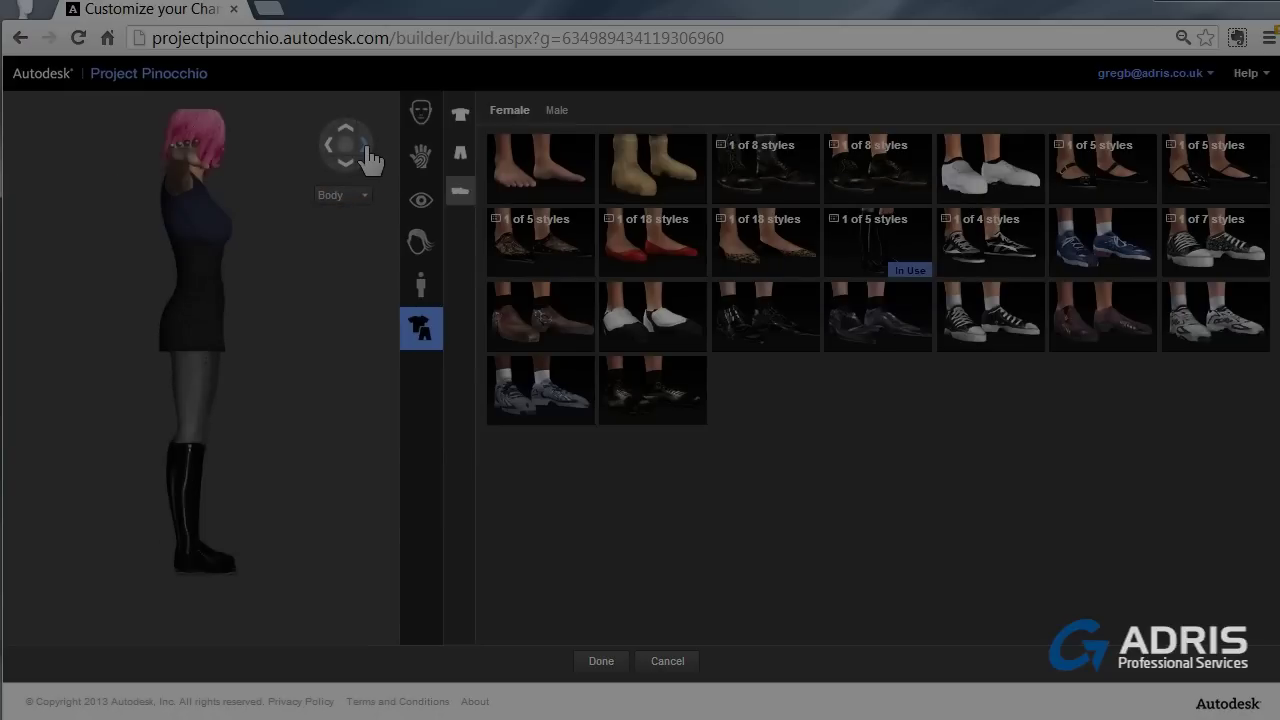
click(329, 147)
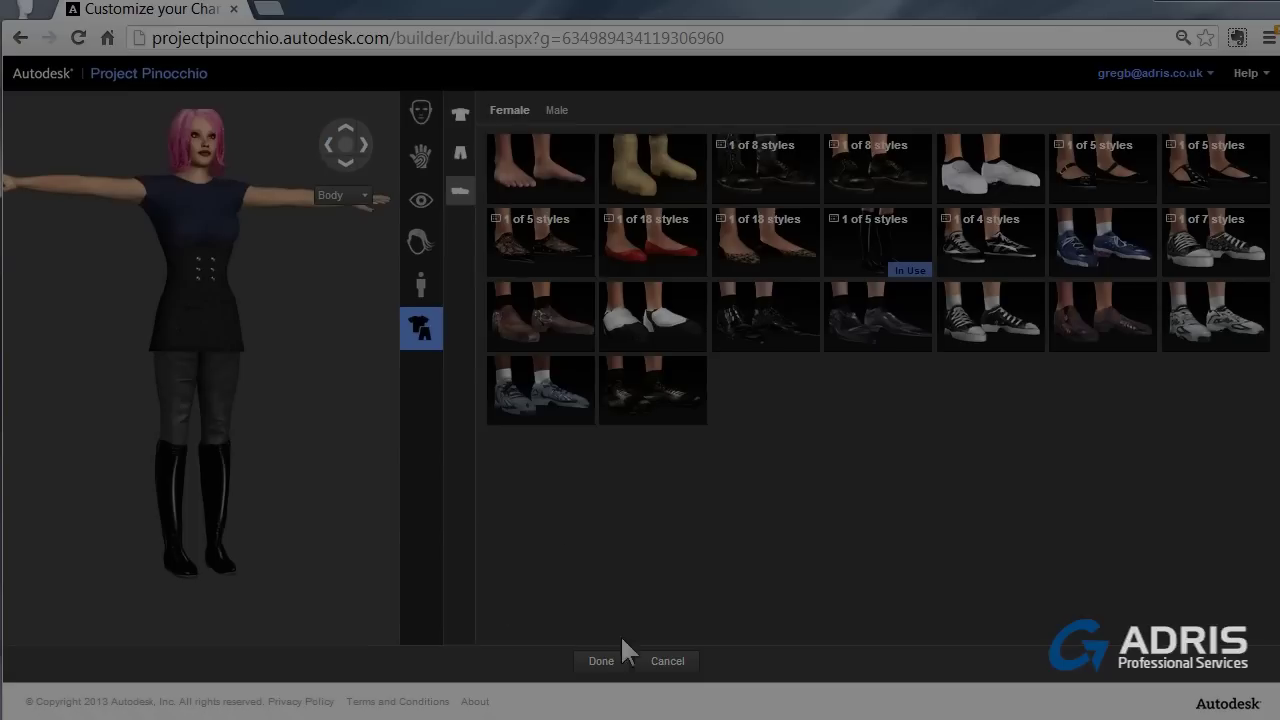
Finish editing and save the character design under the name 'Adele'.
click(601, 661)
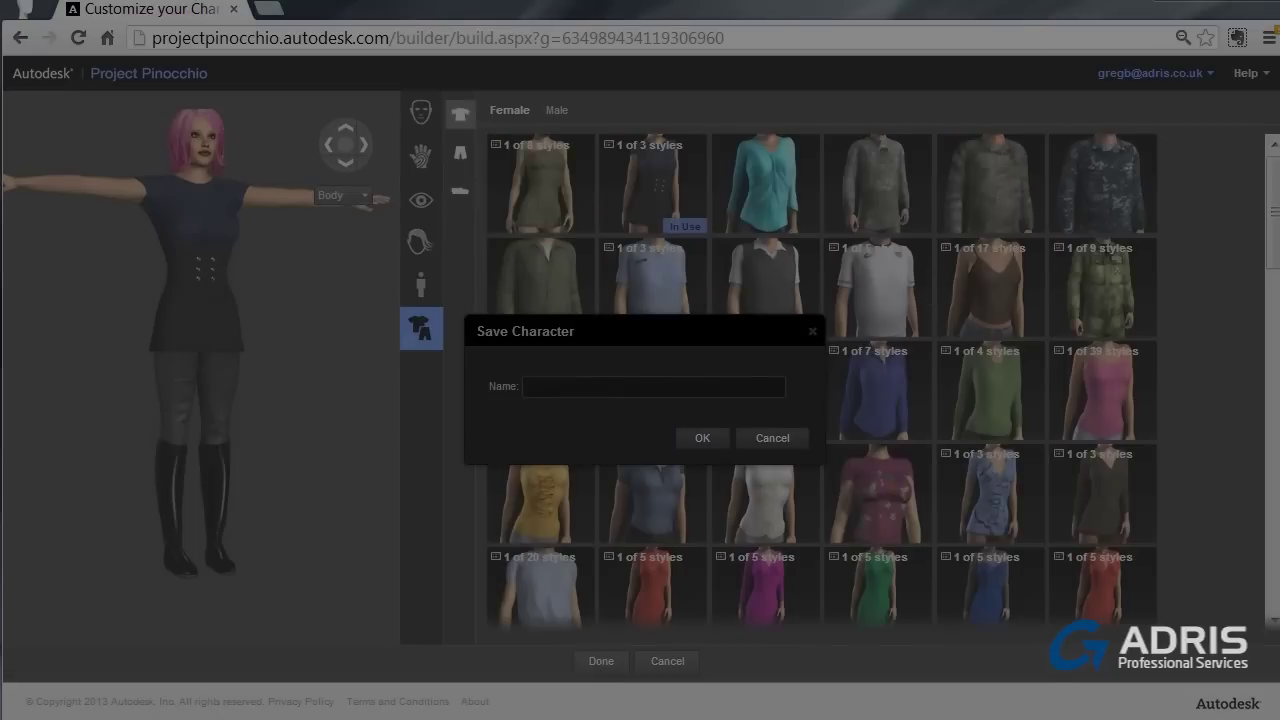
click(568, 384)
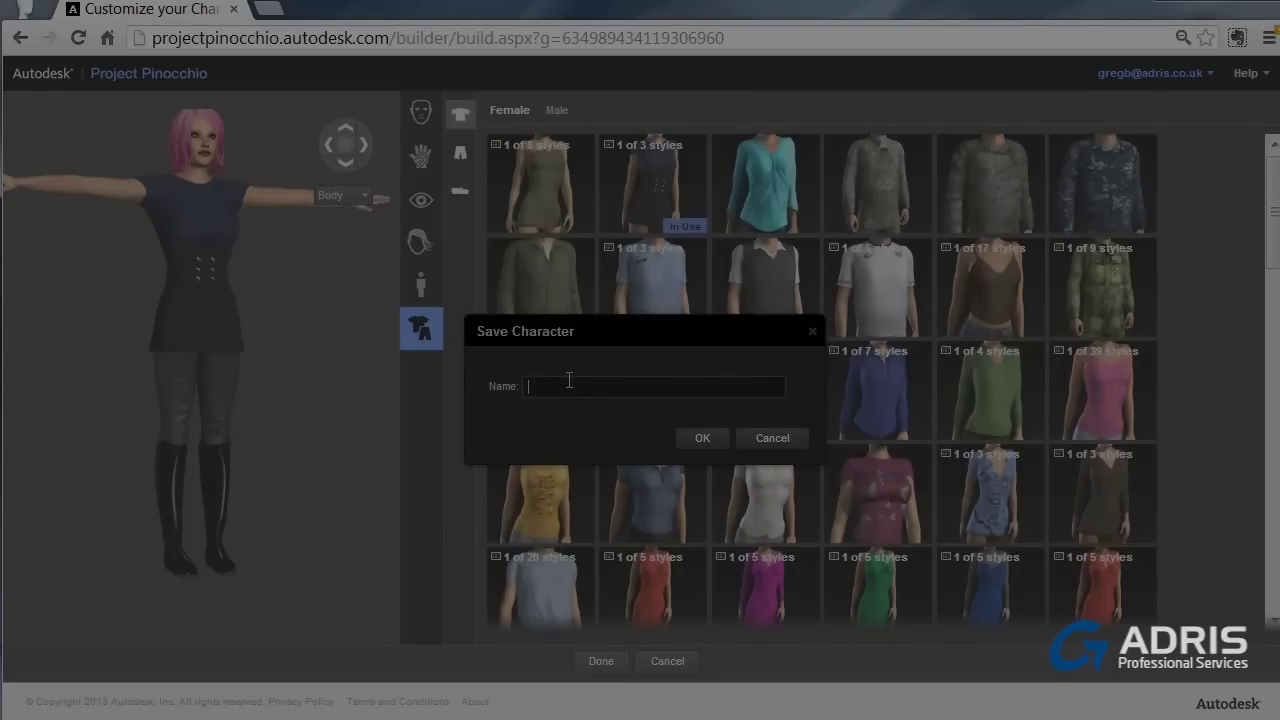
text(Adele)
click(702, 445)
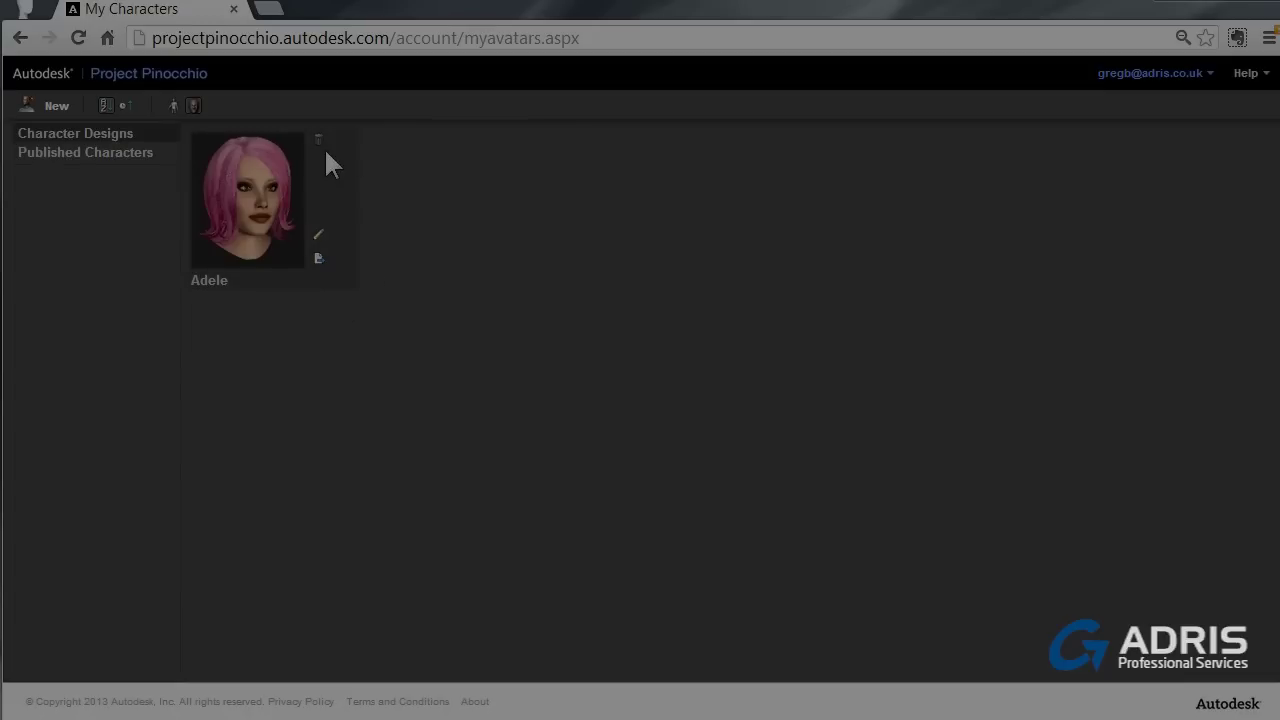
In Adele's publish settings, set a custom 178 cm height and include the specular map.
click(318, 262)
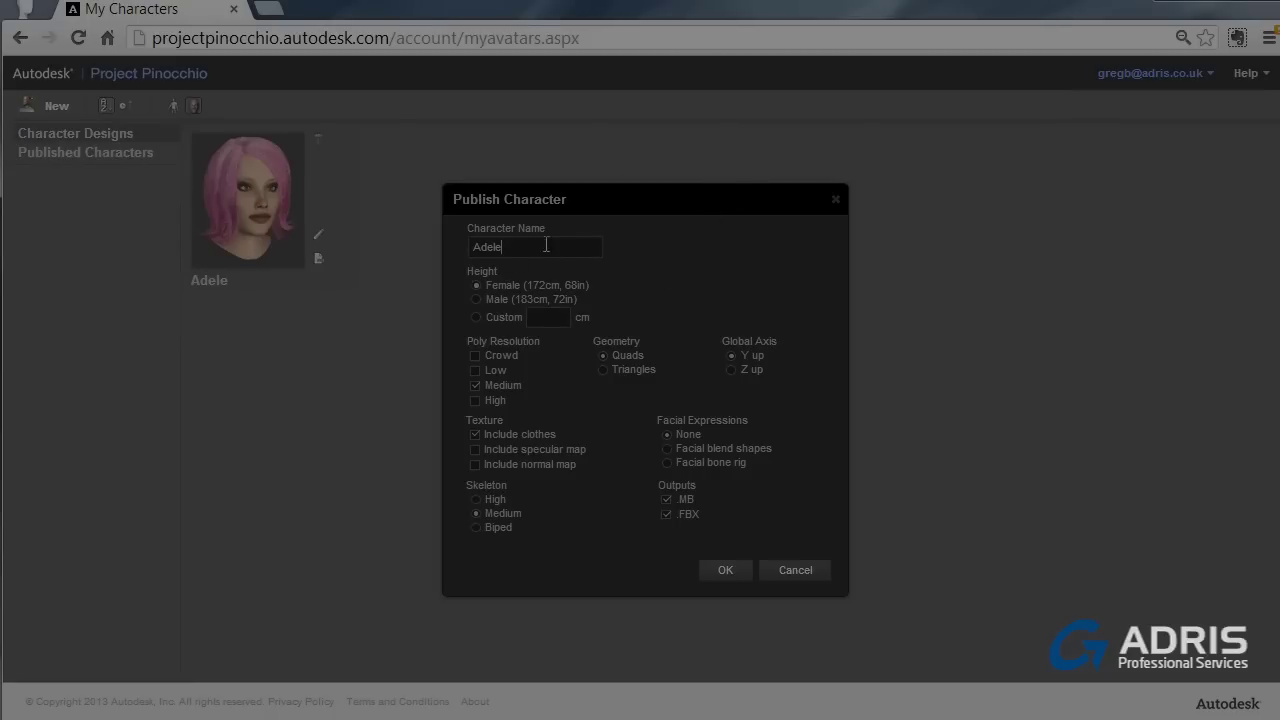
click(476, 318)
text(178)
click(475, 449)
Publish Adele and view the Published Characters list in full-body, then head-shot thumbnails.
click(725, 571)
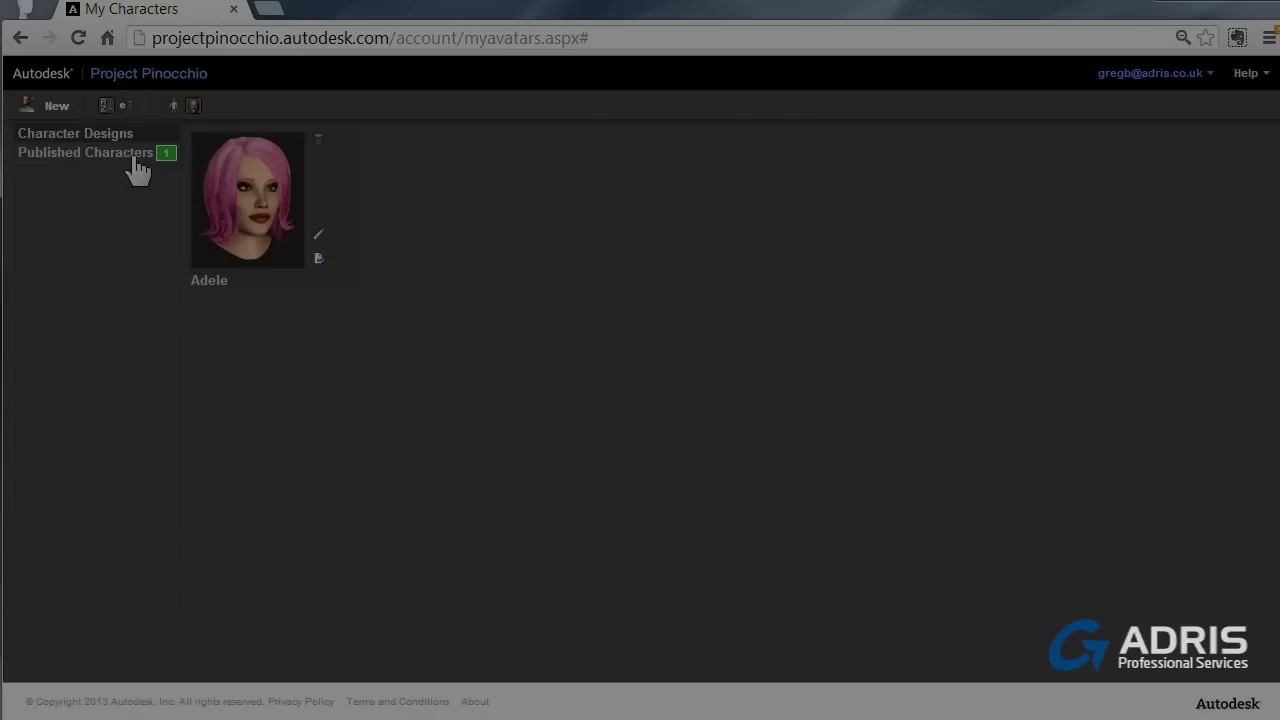
click(133, 158)
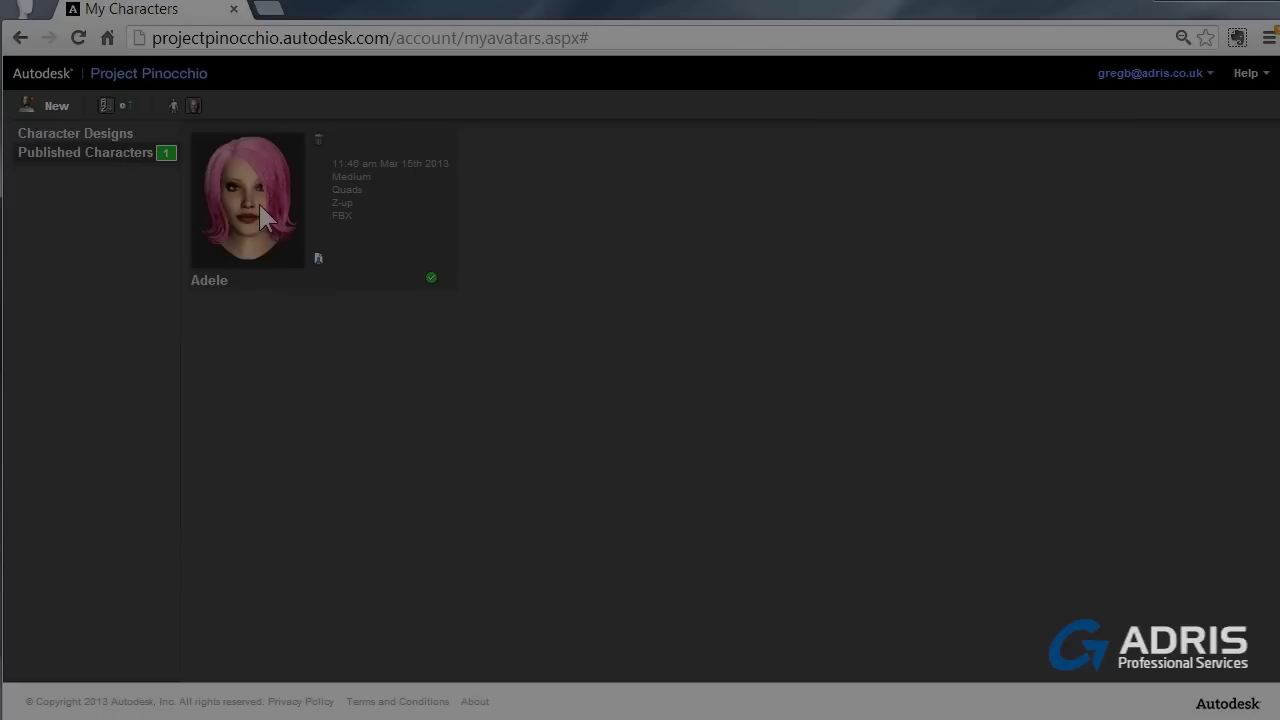
click(174, 107)
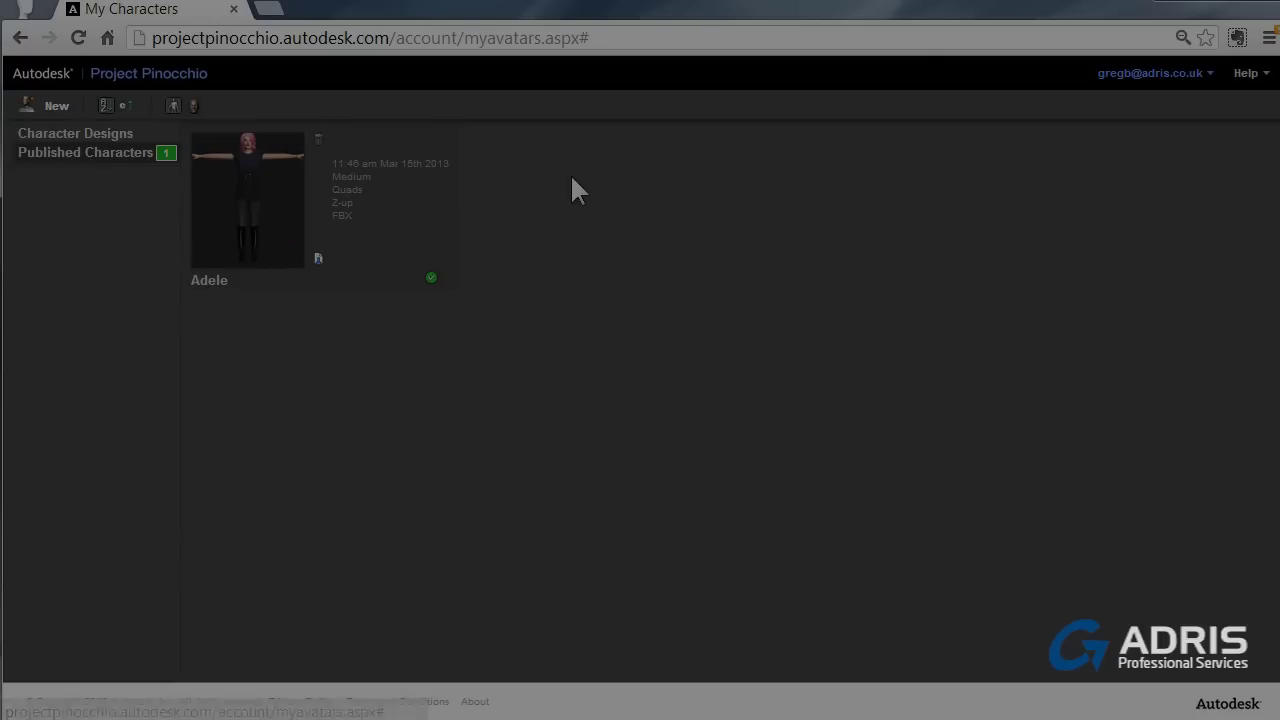
click(193, 106)
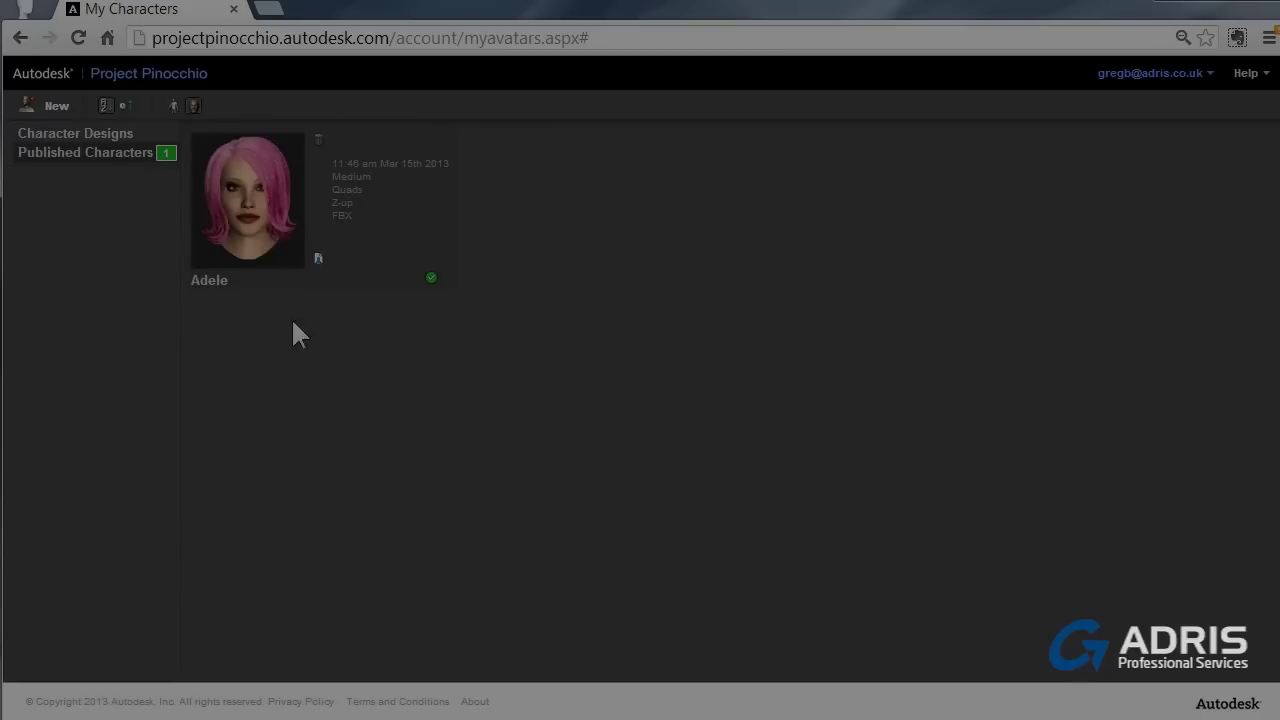
Download Adele.zip and extract it in place to get Adele.fbx and its JPG textures.
click(318, 260)
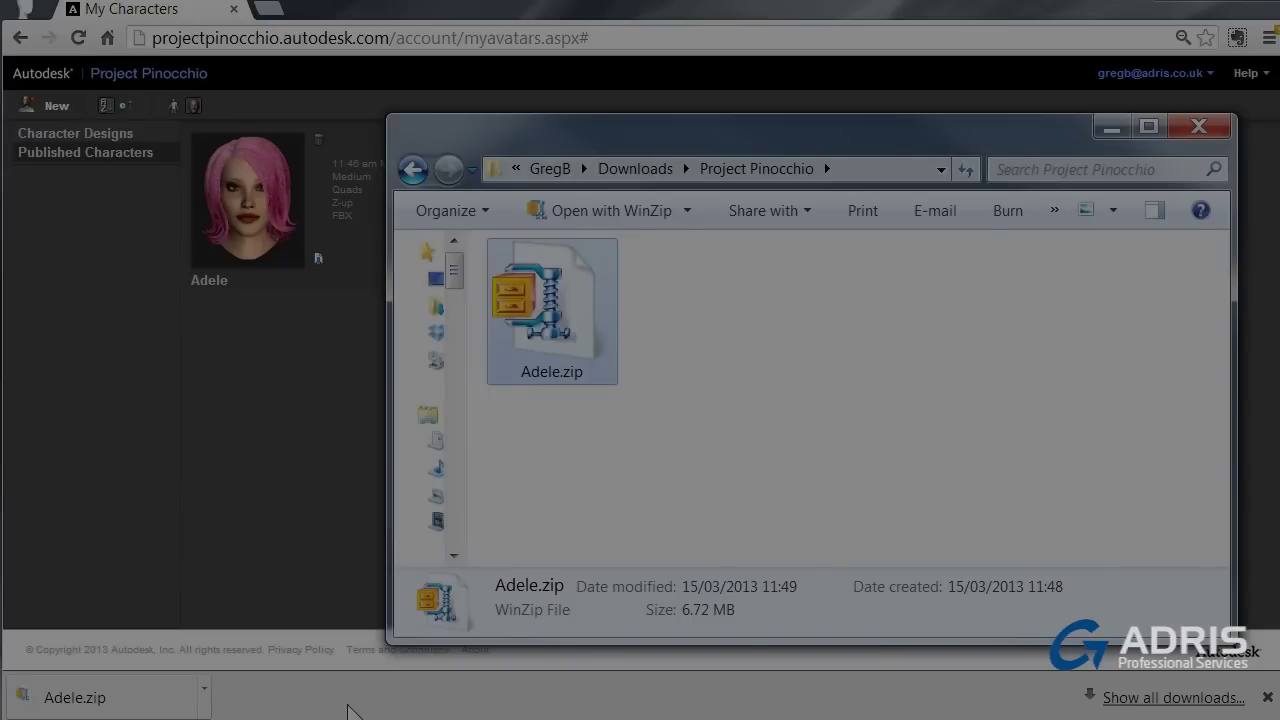
right_click(561, 316)
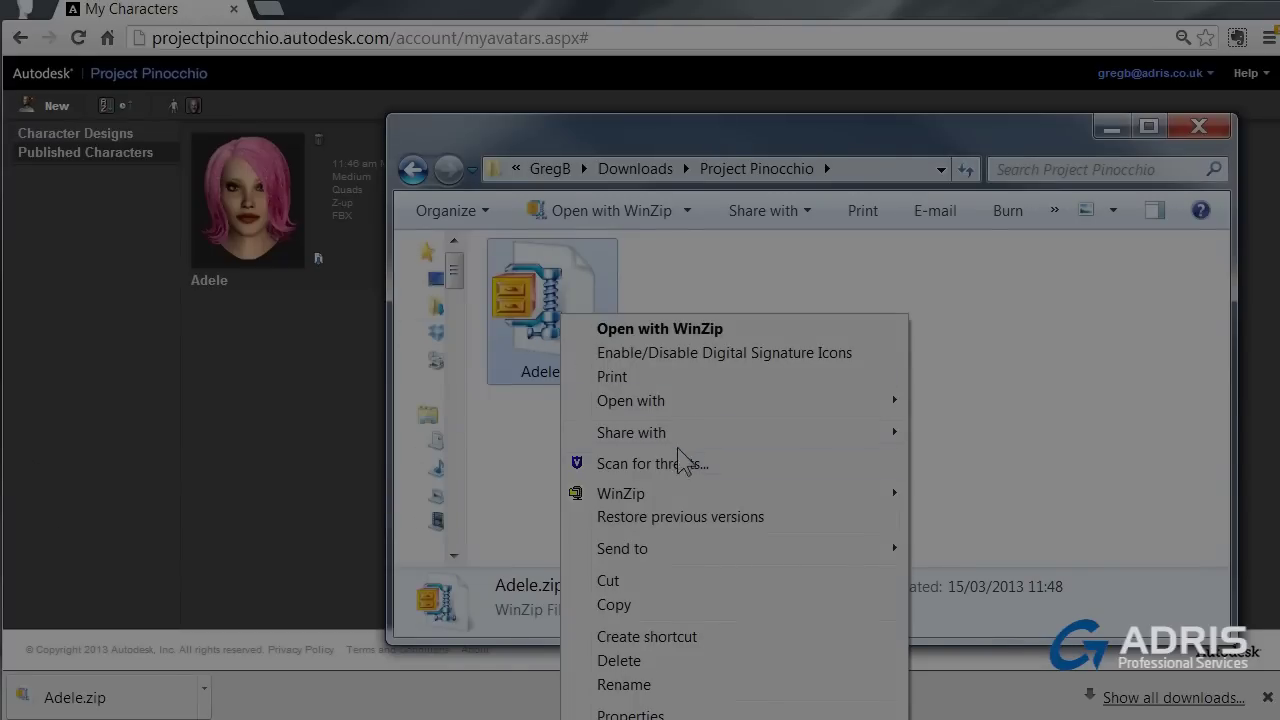
mouse_move(660, 495)
click(1020, 516)
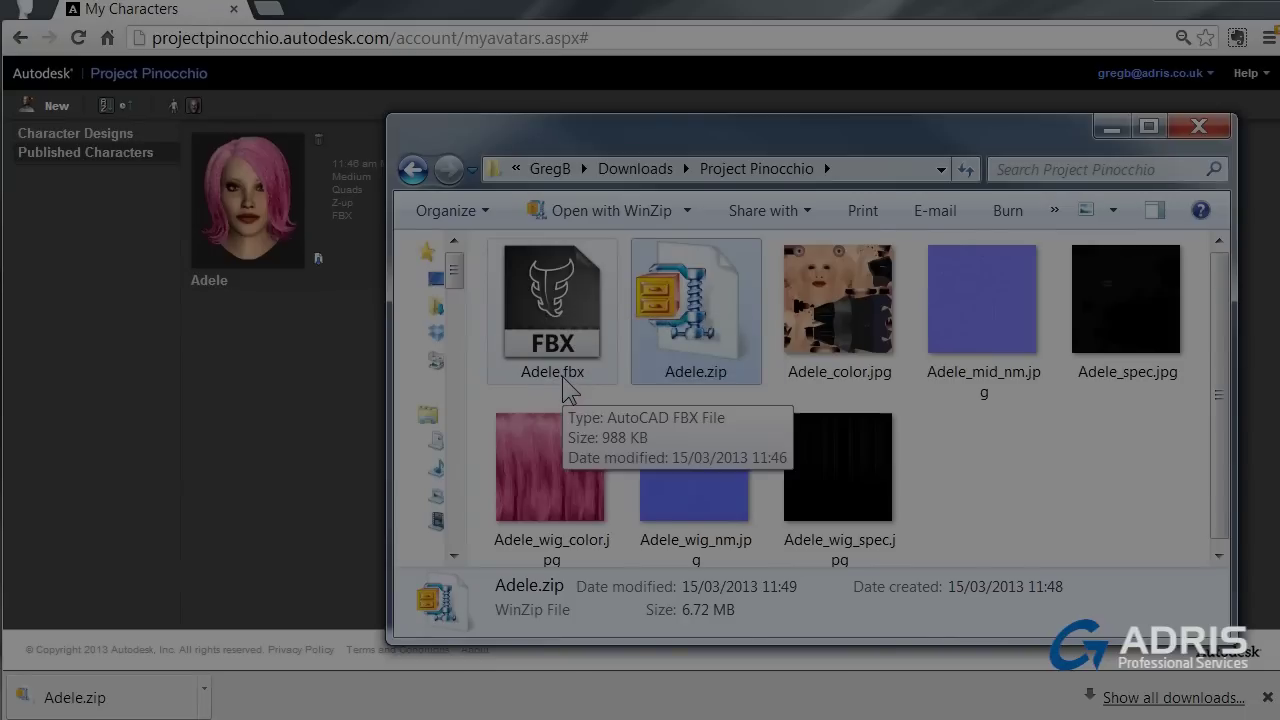
scroll(994, 468, down, 1)
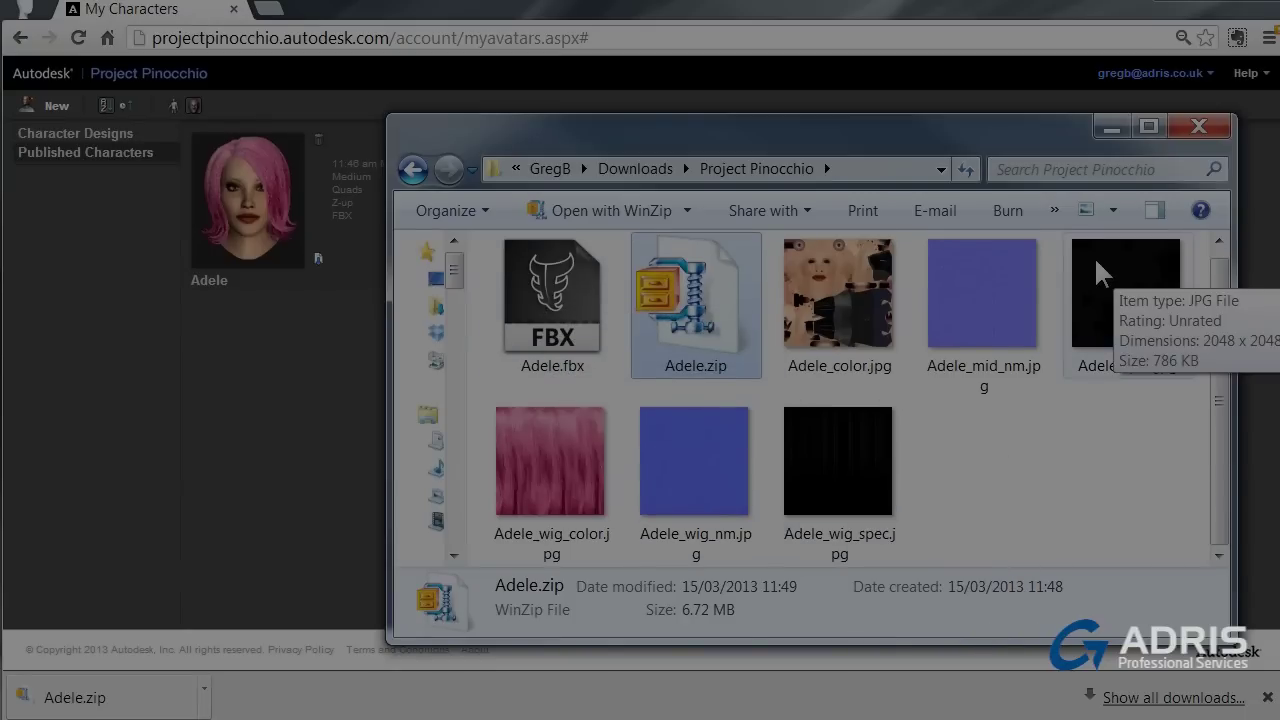
Close the Explorer downloads window to return to Adele's published page.
click(1198, 126)
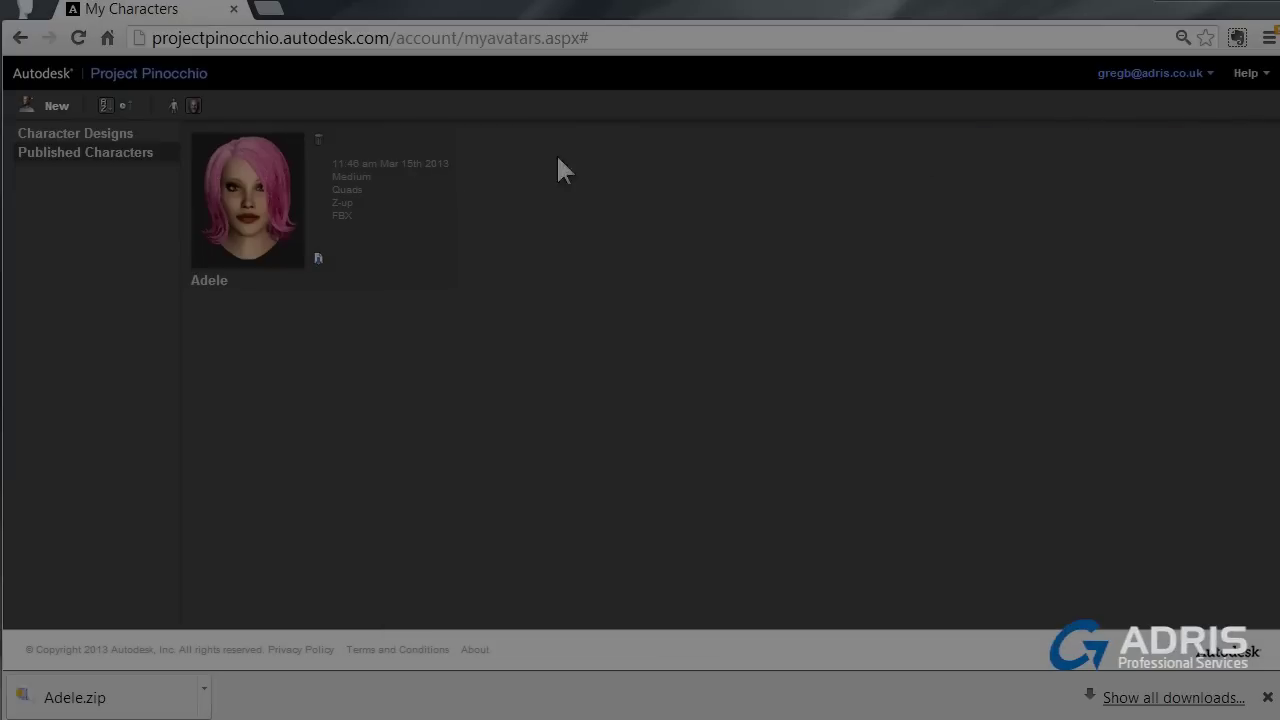